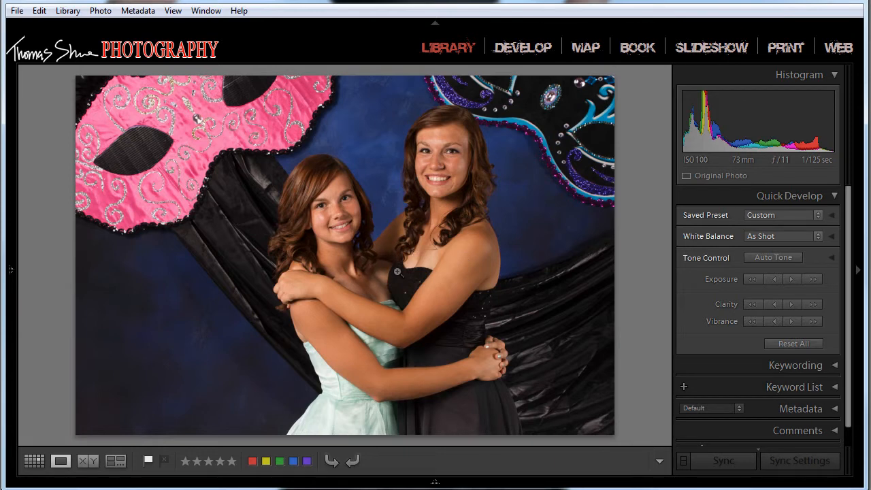
Open the photo of the two girls in Photoshop as a Smart Object
right_click(370, 113)
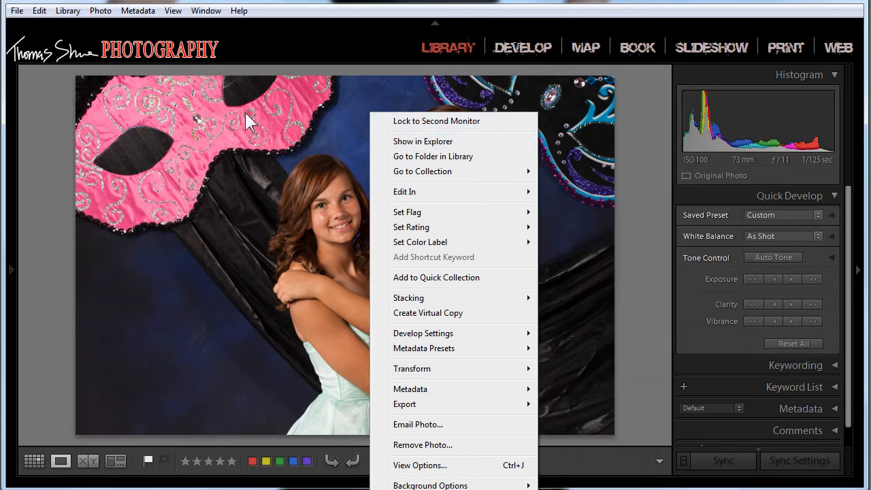
right_click(250, 78)
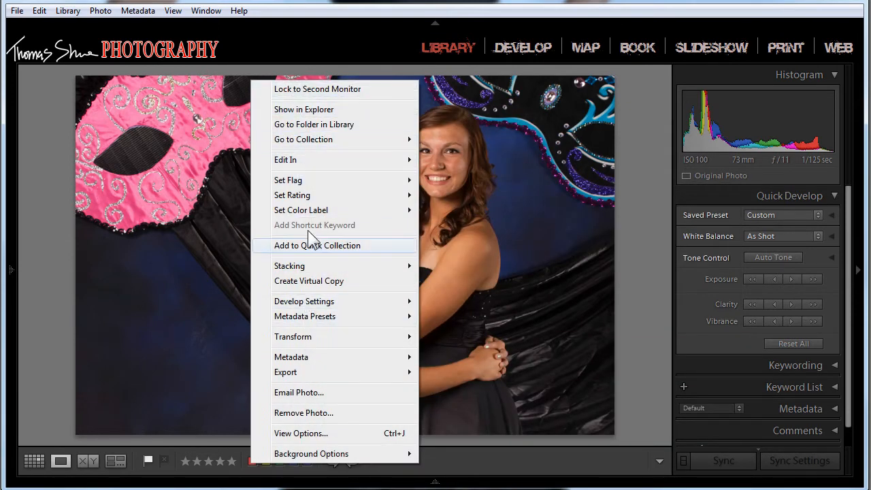
mouse_move(311, 160)
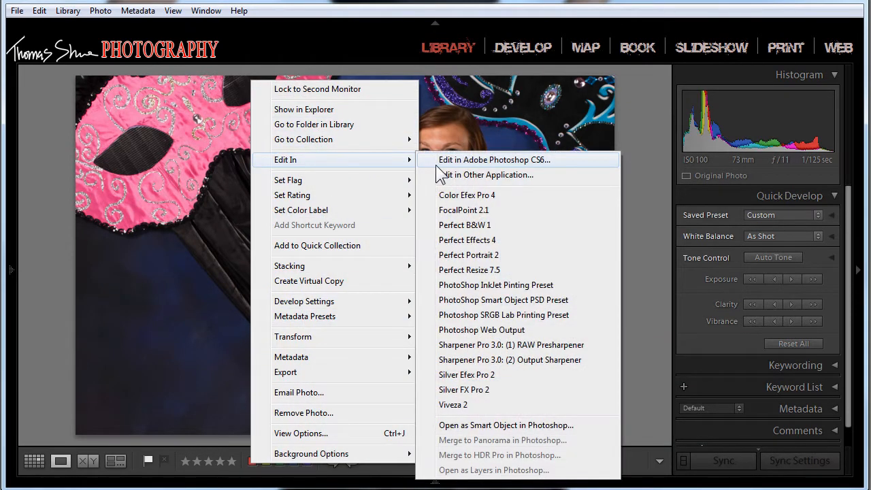
click(483, 425)
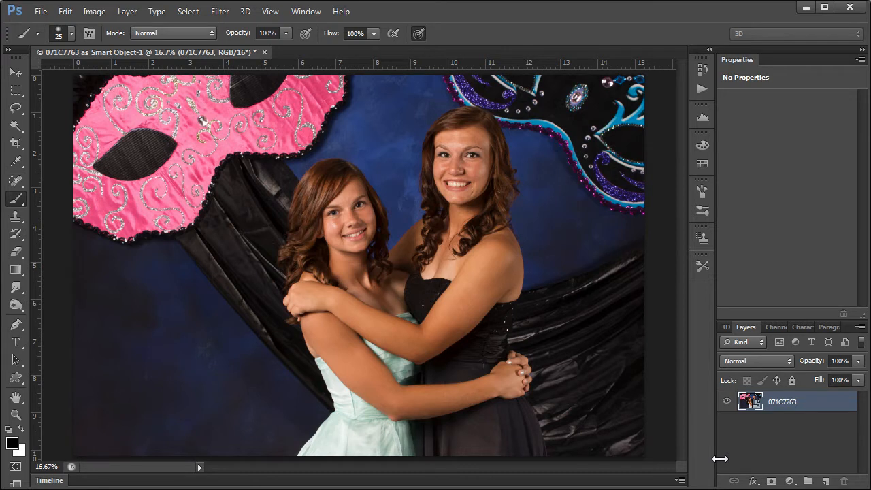
click(16, 179)
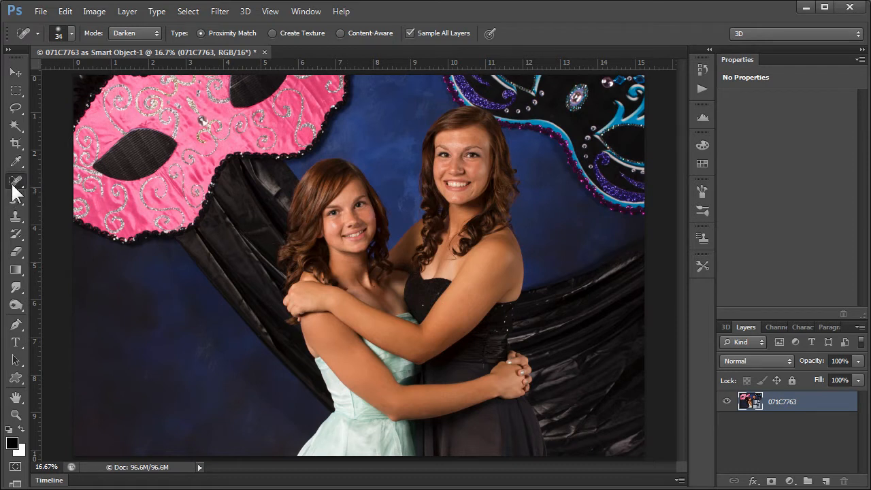
key(v)
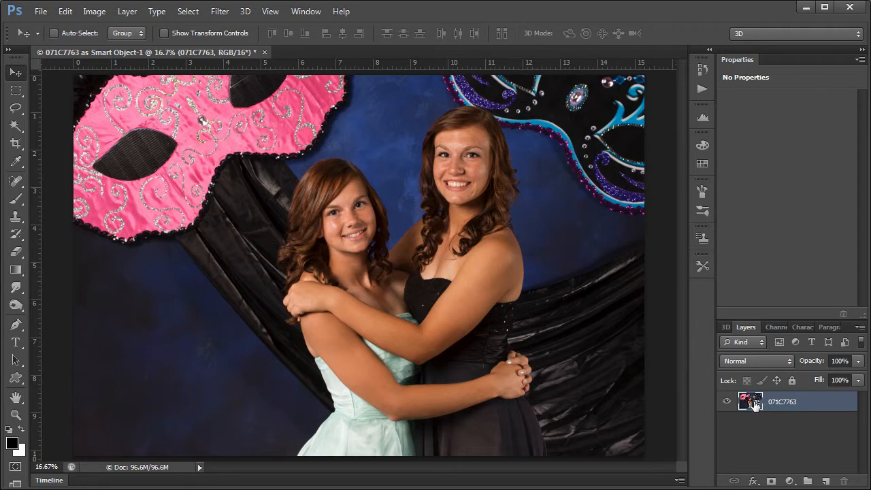
Duplicate the 071C7763 layer as an independent smart object with New Smart Object via Copy
right_click(757, 402)
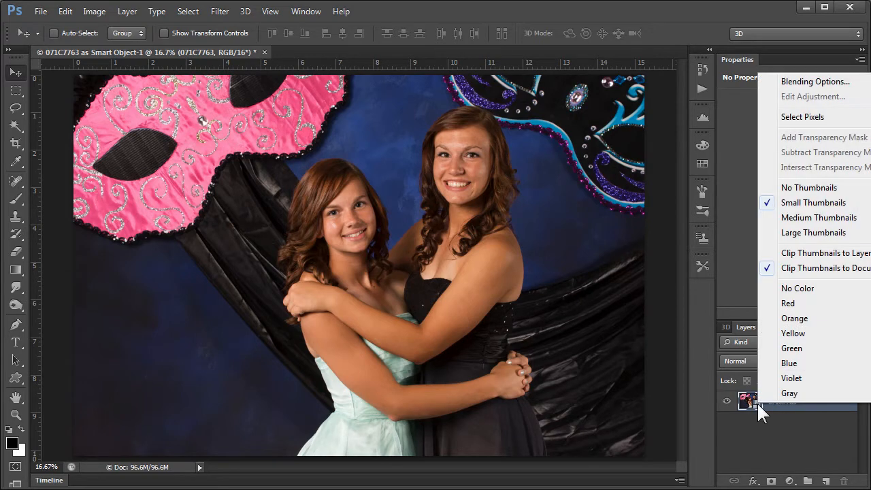
click(782, 406)
right_click(798, 400)
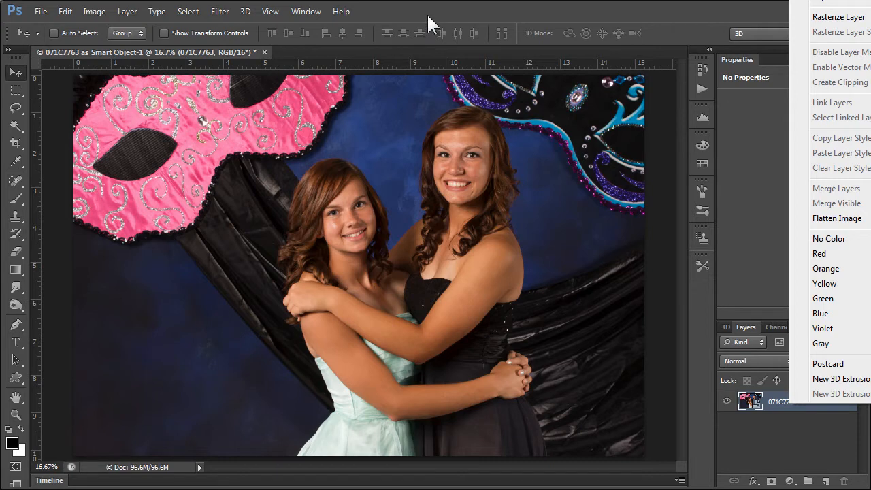
drag(425, 9, 1, 54)
right_click(399, 451)
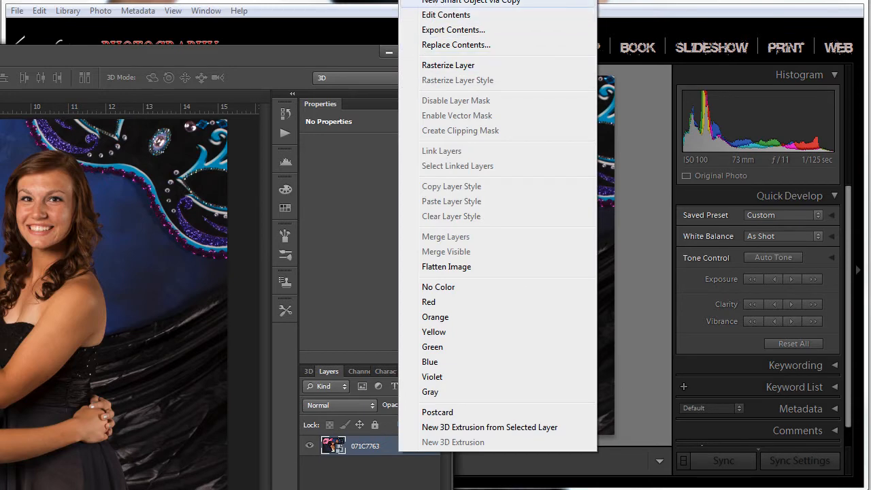
click(471, 2)
double_click(306, 56)
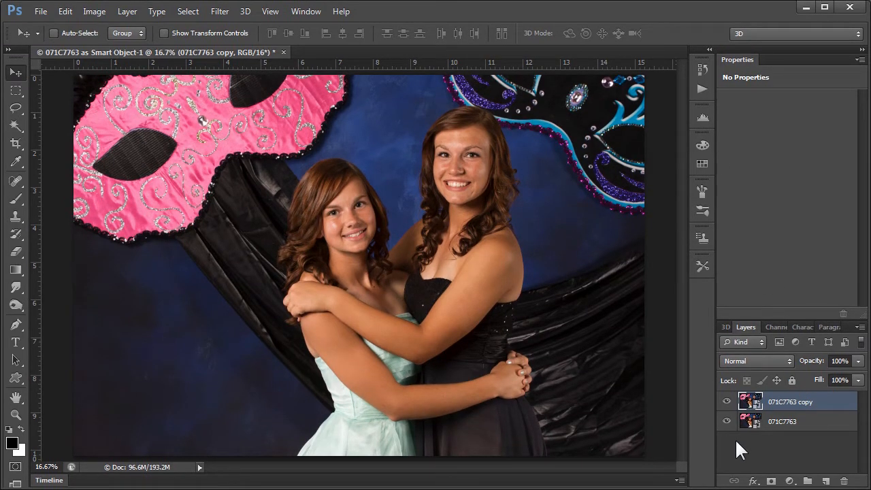
Open the 071C7763 copy smart object in Camera Raw and set Clarity to -33 to soften the skin
double_click(757, 410)
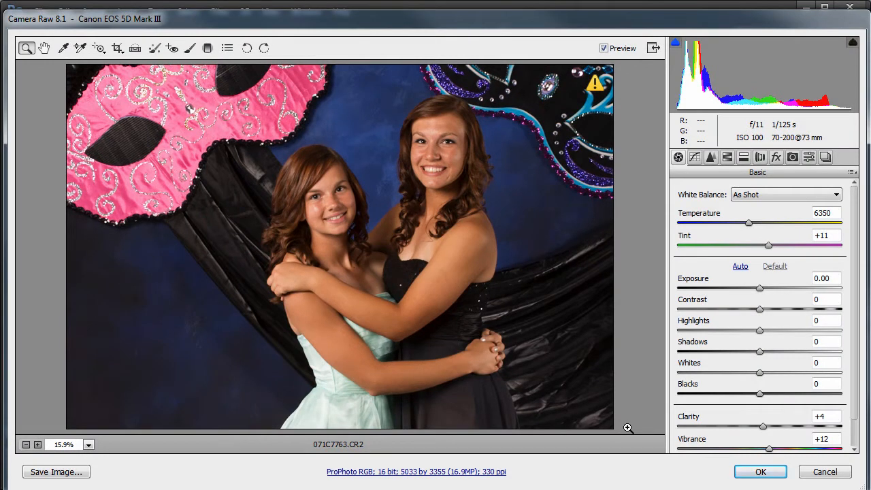
click(38, 445)
click(38, 445)
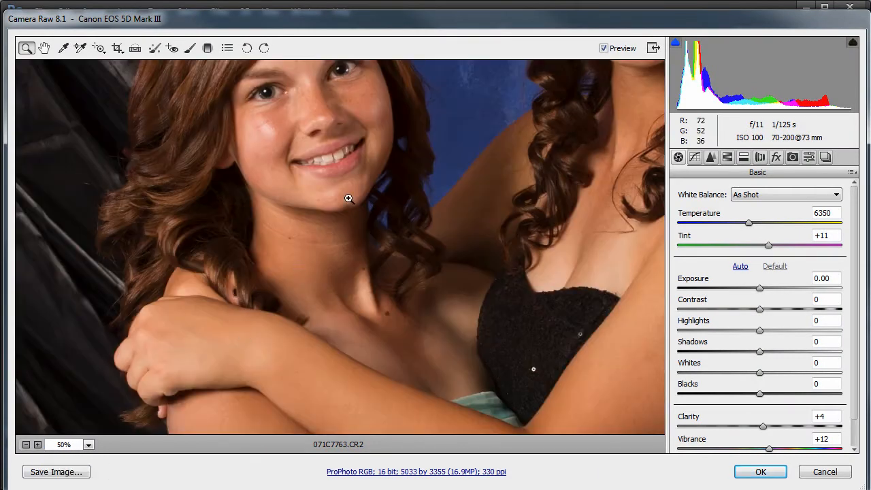
drag(349, 198, 294, 246)
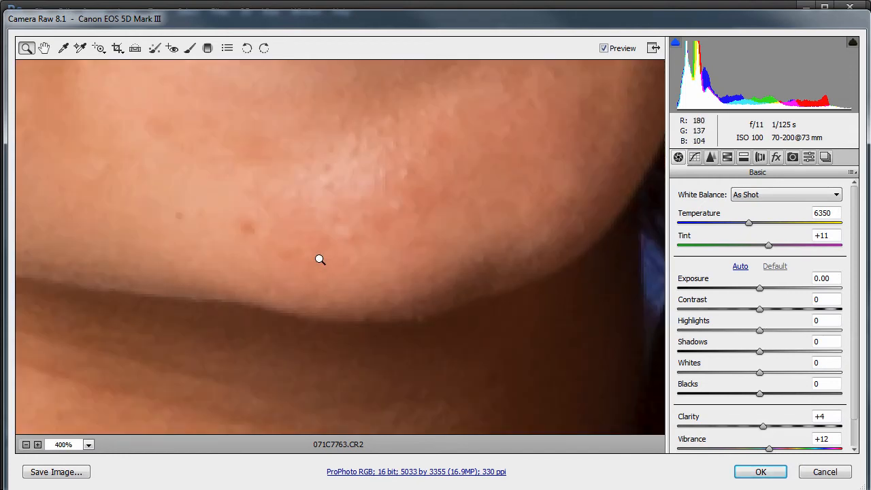
click(26, 445)
click(25, 445)
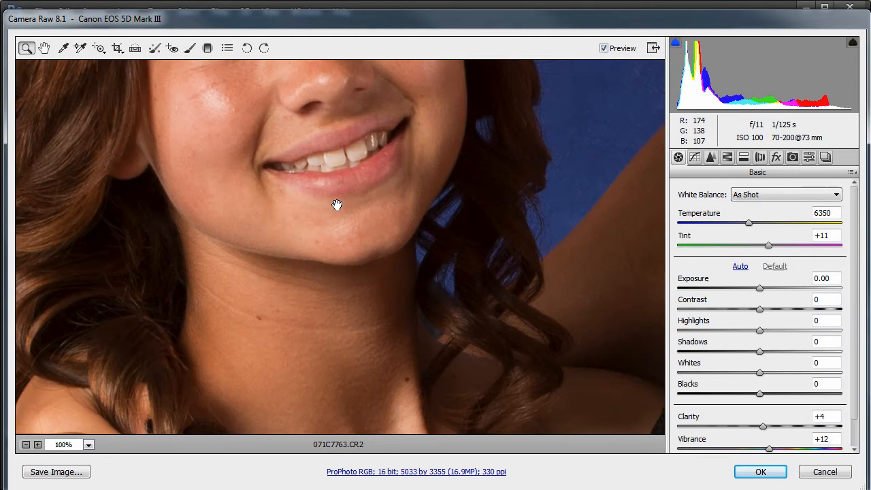
drag(336, 204, 451, 326)
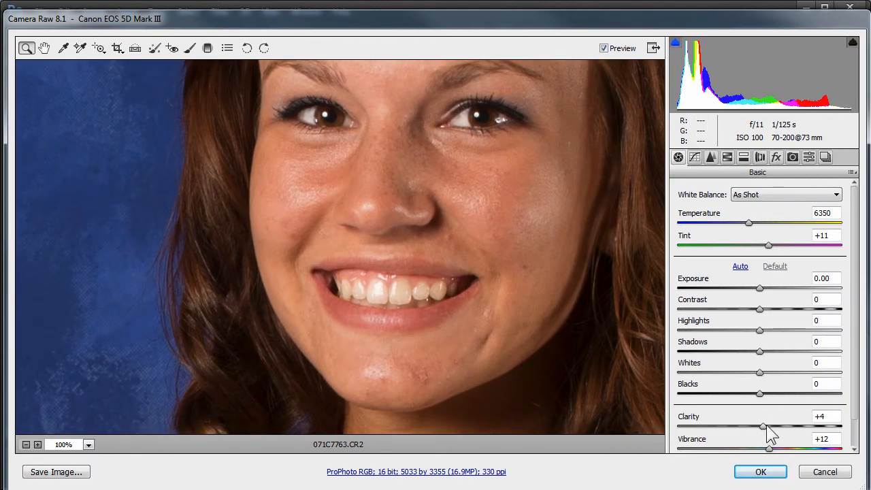
drag(760, 423, 731, 432)
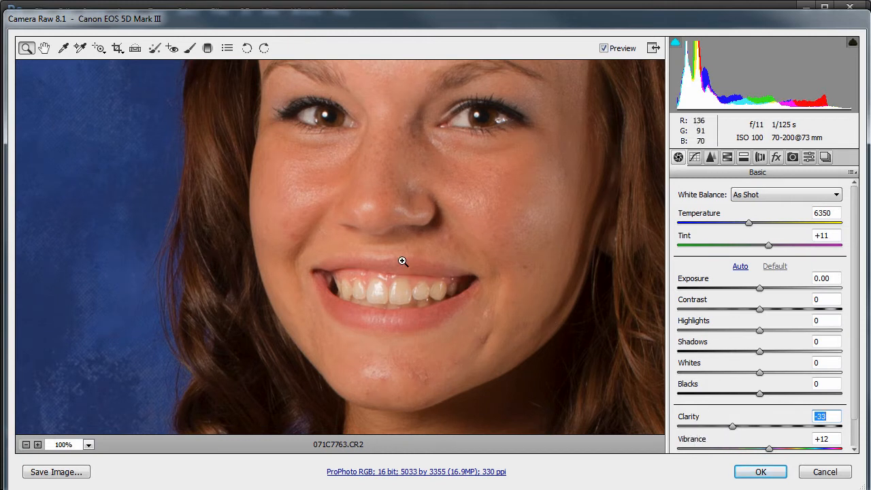
click(761, 471)
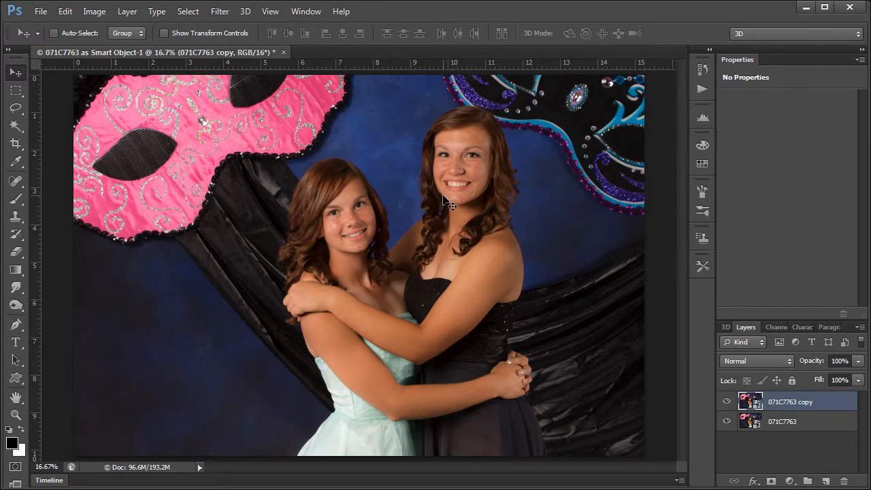
Add a black layer mask to the 071C7763 copy layer to hide the softened version
key(ctrl+space)
drag(396, 262, 467, 249)
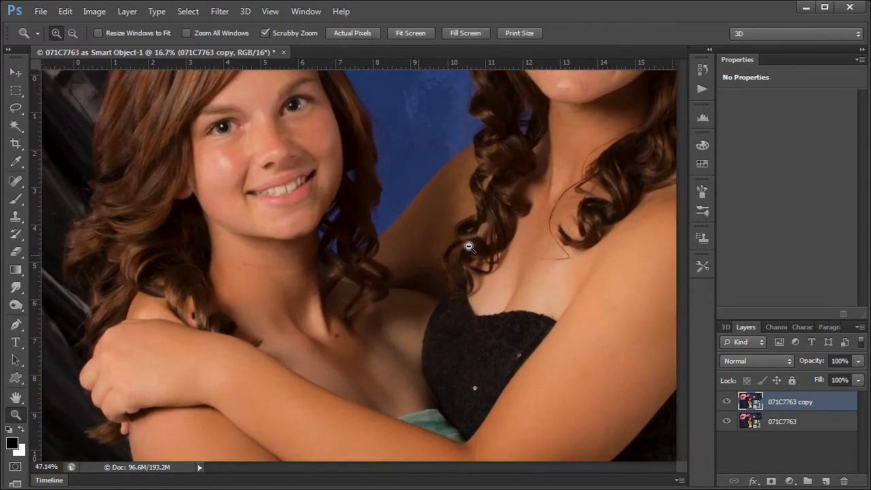
drag(300, 158, 298, 299)
key(ctrl+space)
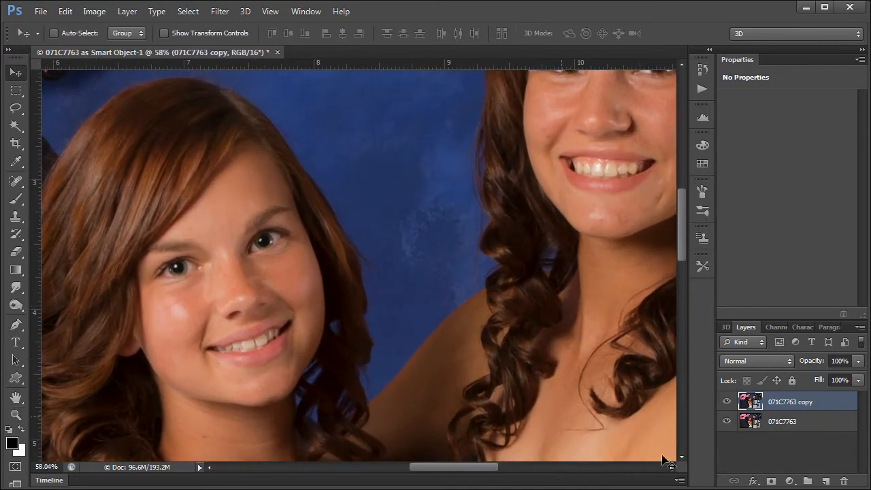
click(771, 481)
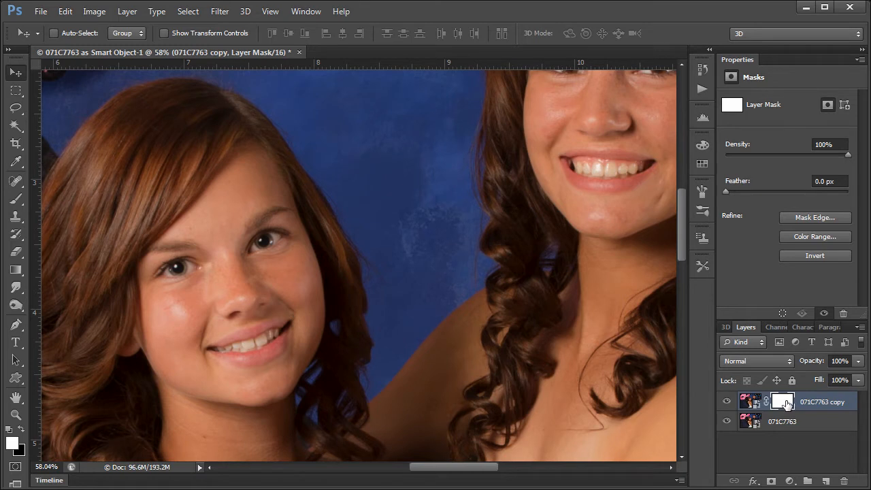
key(ctrl+z)
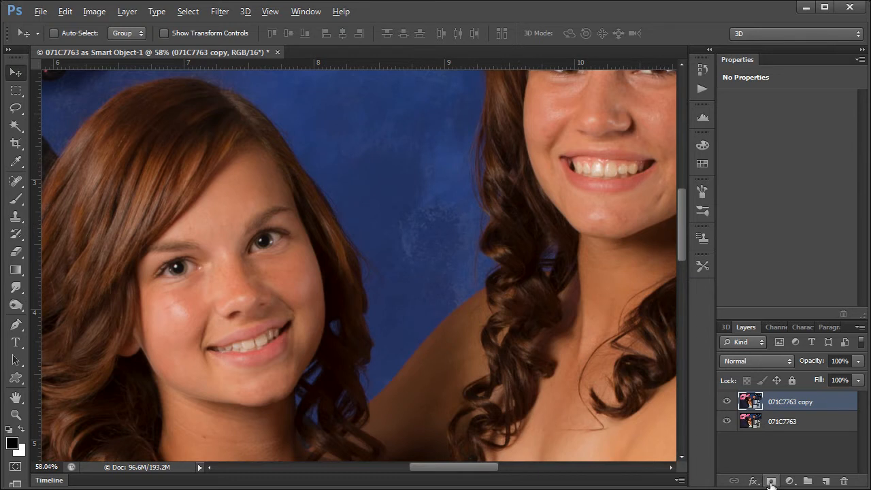
alt+click(770, 481)
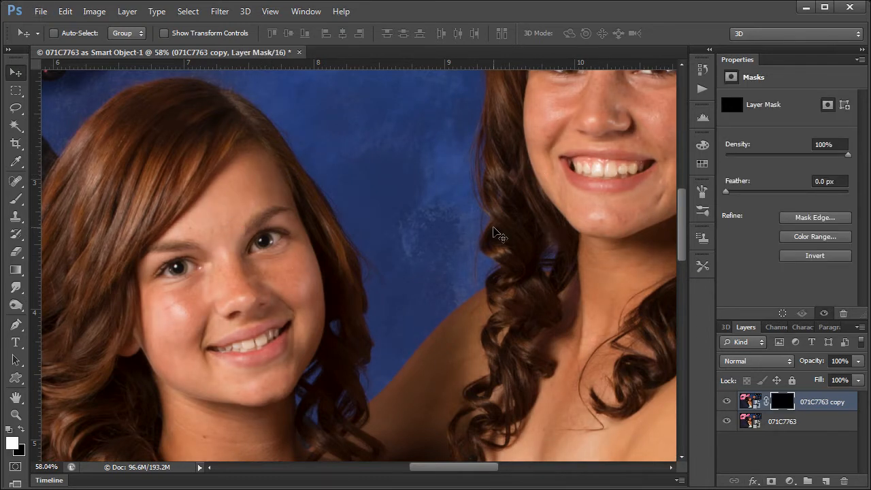
Set the brush size to 121 and paint white on the layer mask over the shorter girl's face to reveal the softened skin
drag(615, 164, 564, 242)
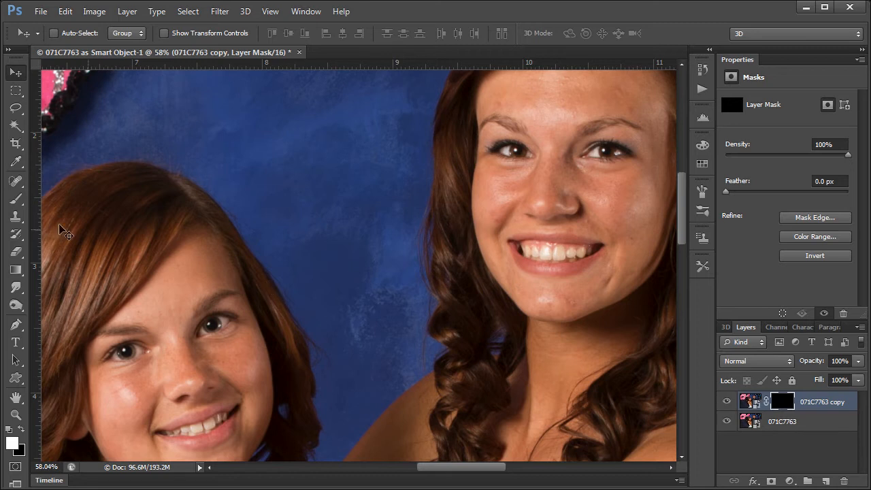
click(16, 199)
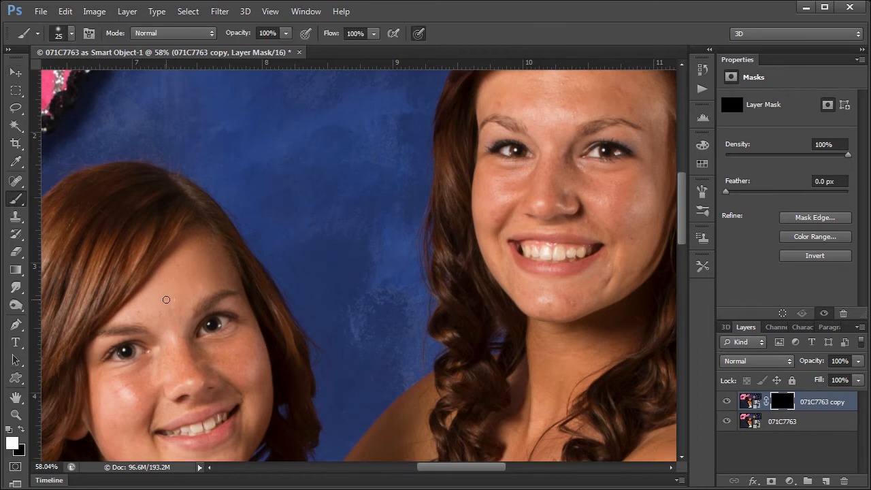
drag(166, 299, 192, 301)
mouse_move(159, 330)
mouse_down()
mouse_move(228, 254)
mouse_move(184, 296)
mouse_move(229, 289)
mouse_move(156, 323)
mouse_move(211, 350)
mouse_move(213, 362)
mouse_move(196, 388)
mouse_move(219, 382)
mouse_move(146, 418)
mouse_move(223, 396)
mouse_move(197, 444)
mouse_move(143, 408)
mouse_up()
key(space)
drag(144, 390, 193, 290)
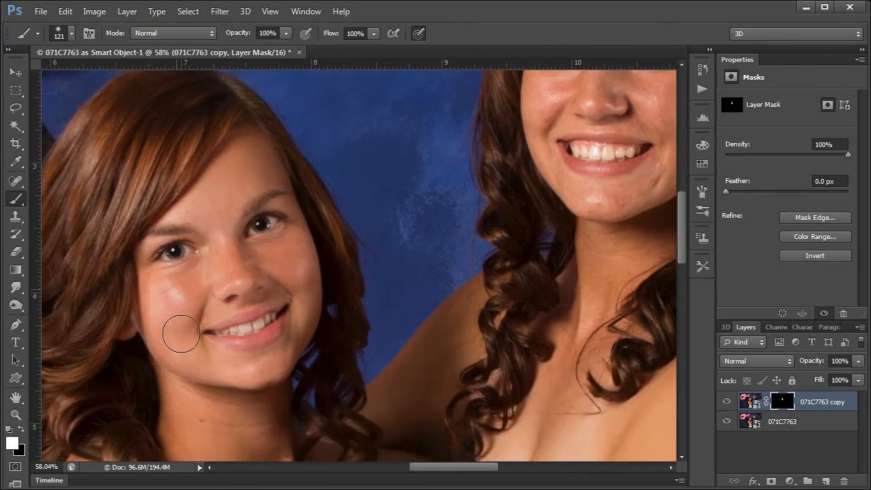
mouse_move(181, 334)
mouse_down()
mouse_move(263, 361)
mouse_move(204, 351)
mouse_move(163, 267)
mouse_move(209, 191)
mouse_move(179, 245)
mouse_move(240, 255)
mouse_move(234, 199)
mouse_move(250, 165)
mouse_move(277, 216)
mouse_move(173, 284)
mouse_move(263, 285)
mouse_move(219, 312)
mouse_move(290, 279)
mouse_move(306, 305)
mouse_move(257, 347)
mouse_move(165, 305)
mouse_up()
Paint white on the layer mask over the taller girl's forehead, cheeks and chin to reveal the softened skin
key(space)
drag(554, 220, 349, 472)
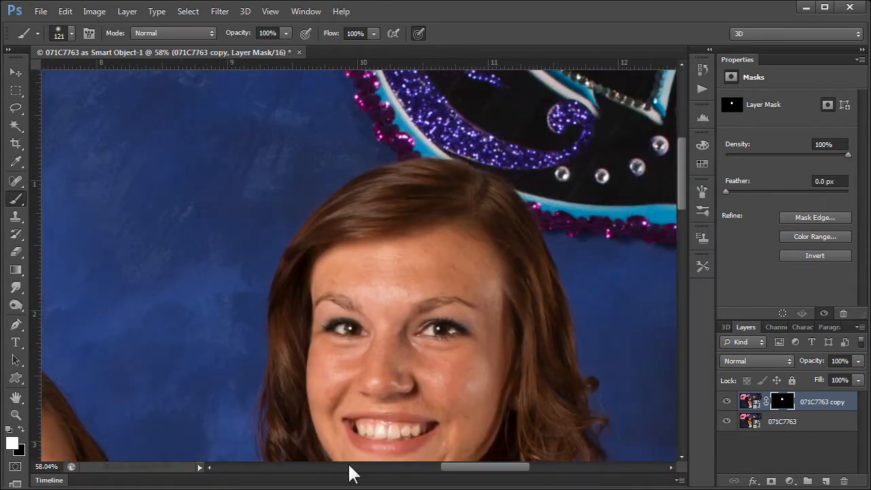
mouse_move(346, 297)
mouse_down()
mouse_move(420, 260)
mouse_move(457, 268)
mouse_move(499, 308)
mouse_move(404, 296)
mouse_move(368, 301)
mouse_move(398, 350)
mouse_up()
key(space)
drag(404, 261, 408, 136)
mouse_move(370, 224)
mouse_down()
mouse_move(363, 284)
mouse_move(468, 273)
mouse_move(382, 285)
mouse_move(364, 317)
mouse_move(474, 317)
mouse_move(434, 330)
mouse_move(484, 250)
mouse_move(439, 324)
mouse_move(474, 254)
mouse_move(454, 316)
mouse_move(463, 239)
mouse_move(403, 219)
mouse_move(439, 188)
mouse_move(442, 251)
mouse_move(388, 194)
mouse_move(374, 253)
mouse_move(369, 248)
mouse_move(364, 261)
mouse_move(419, 257)
mouse_move(431, 264)
mouse_move(336, 292)
mouse_move(424, 342)
mouse_up()
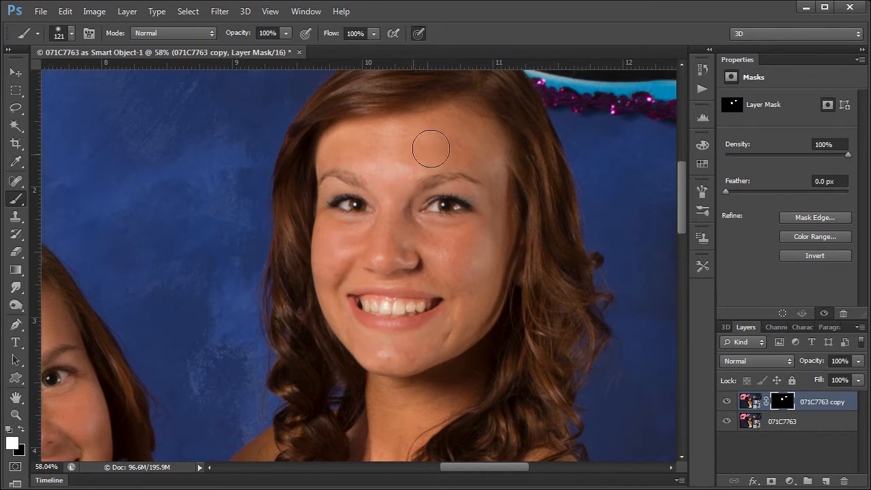
Show the mask as a red overlay and paint black with a size 56 brush over the taller girl's teeth
key(backslash)
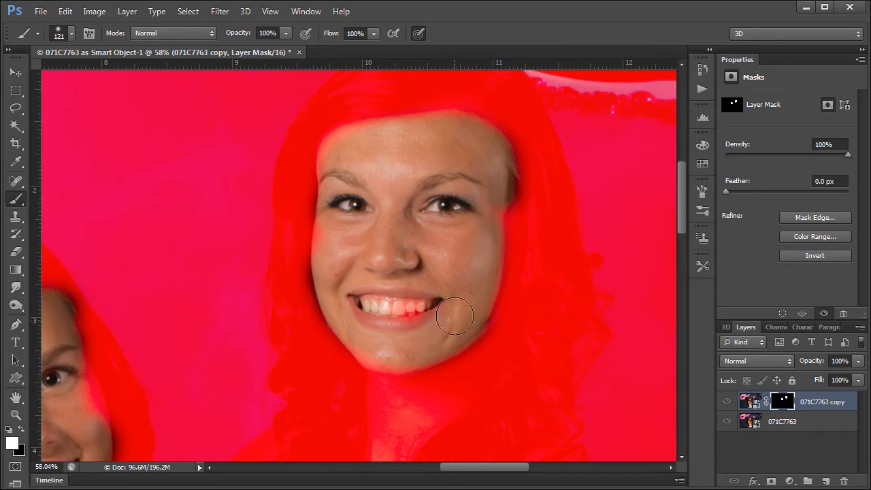
click(407, 306)
mouse_move(409, 303)
mouse_down()
mouse_move(390, 306)
mouse_move(397, 306)
mouse_up()
key(x)
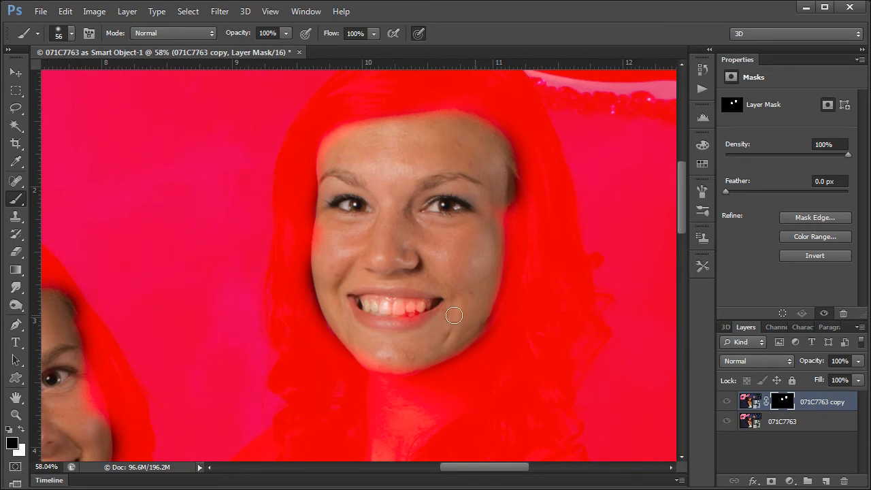
mouse_move(392, 303)
mouse_down()
mouse_move(377, 304)
mouse_move(416, 305)
mouse_move(361, 305)
mouse_move(418, 306)
mouse_up()
Paint black on the mask over the taller girl's eyes, eyebrows and lower lip to keep their detail sharp
drag(426, 206, 461, 207)
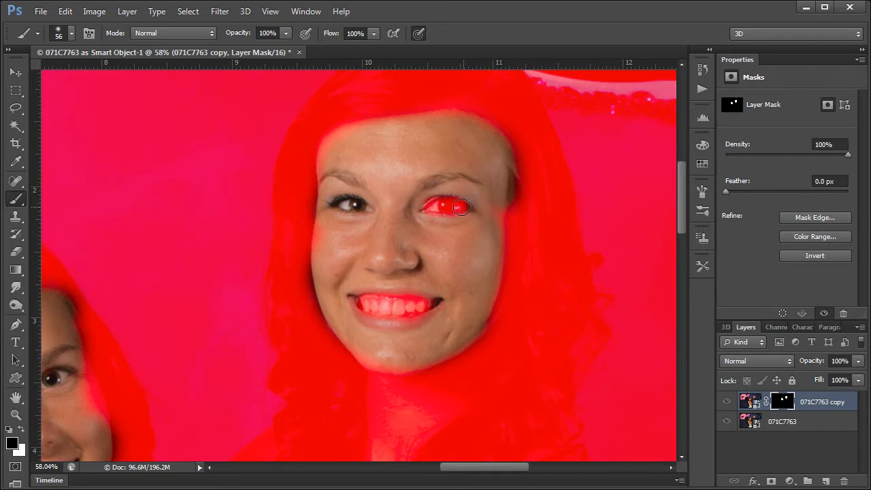
mouse_move(364, 210)
mouse_down()
mouse_move(341, 205)
mouse_move(355, 203)
mouse_move(356, 182)
mouse_move(325, 178)
mouse_up()
drag(422, 182, 478, 178)
drag(424, 341, 583, 189)
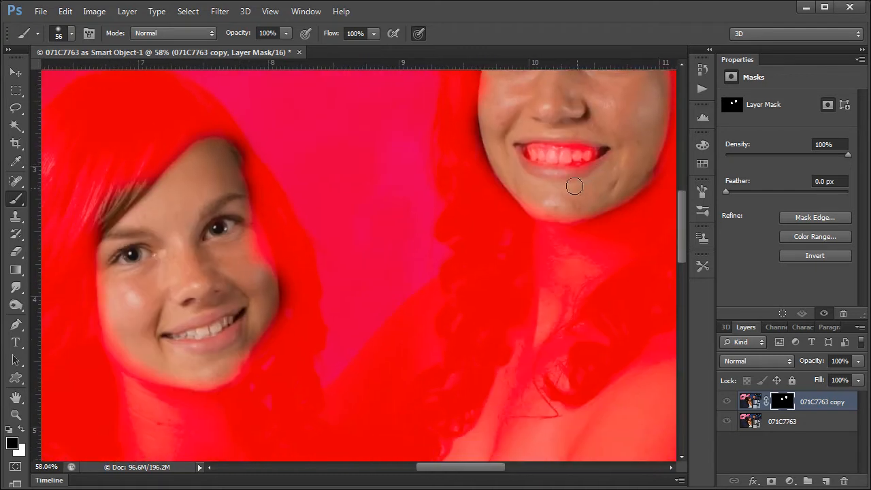
drag(546, 163, 580, 158)
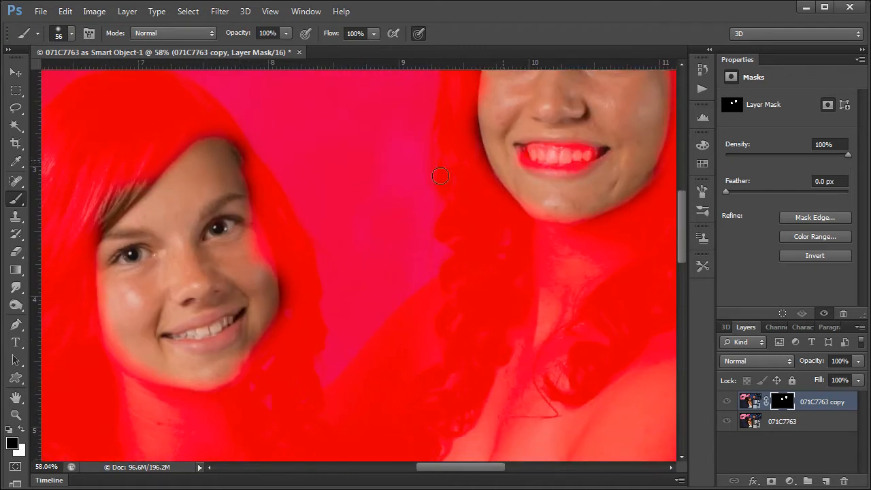
Paint black on the mask over both girls' nostrils and the shorter girl's teeth, eyes and eyebrows
mouse_move(193, 319)
mouse_down()
mouse_move(181, 332)
mouse_move(224, 324)
mouse_move(218, 332)
mouse_move(188, 317)
mouse_move(197, 300)
mouse_up()
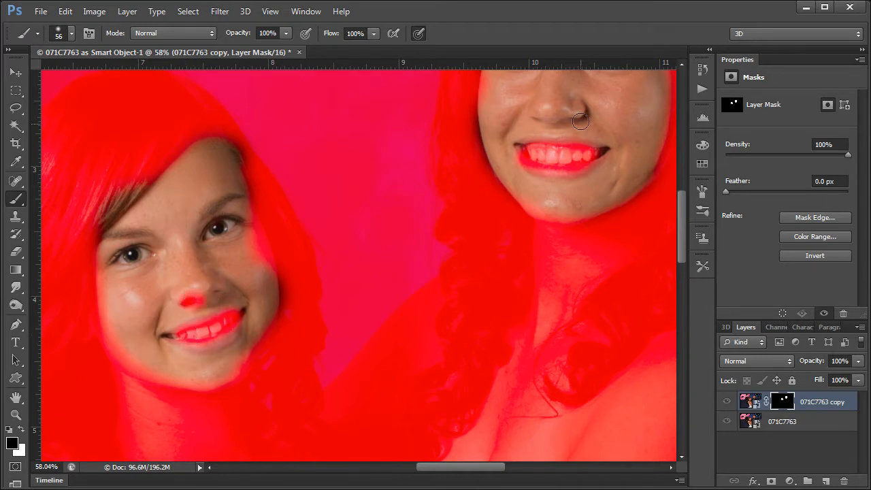
mouse_move(572, 119)
mouse_down()
mouse_move(582, 117)
mouse_move(548, 121)
mouse_up()
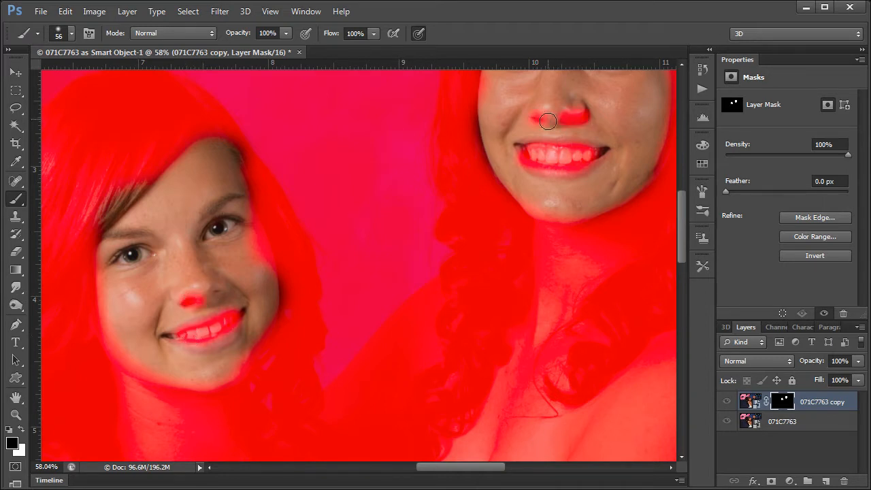
mouse_move(219, 230)
mouse_down()
mouse_move(238, 223)
mouse_move(200, 240)
mouse_move(221, 227)
mouse_move(211, 214)
mouse_move(248, 192)
mouse_up()
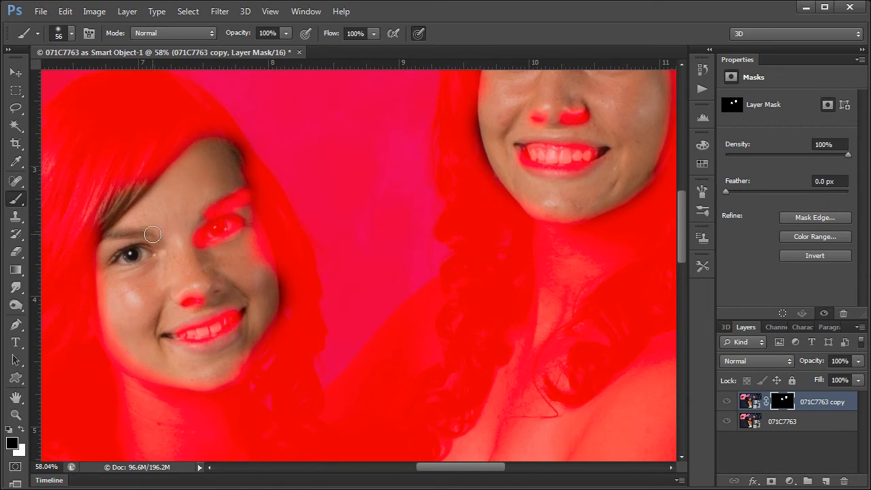
mouse_move(152, 234)
mouse_down()
mouse_move(107, 239)
mouse_move(150, 256)
mouse_move(109, 262)
mouse_move(164, 264)
mouse_move(131, 261)
mouse_move(152, 263)
mouse_move(138, 267)
mouse_move(143, 243)
mouse_up()
Refine the mask around the shorter girl's eyes, eyebrows and mouth with a size 31 brush, alternating white and black
key(x)
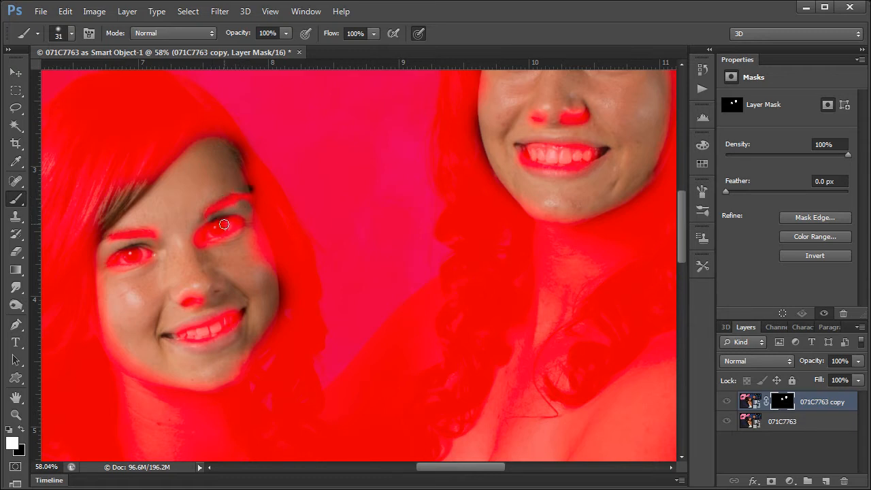
key(x)
key(x)
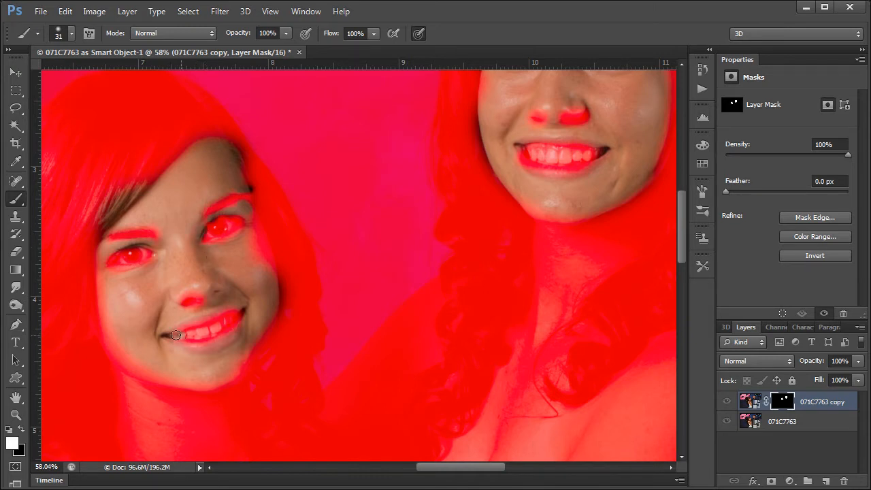
key(x)
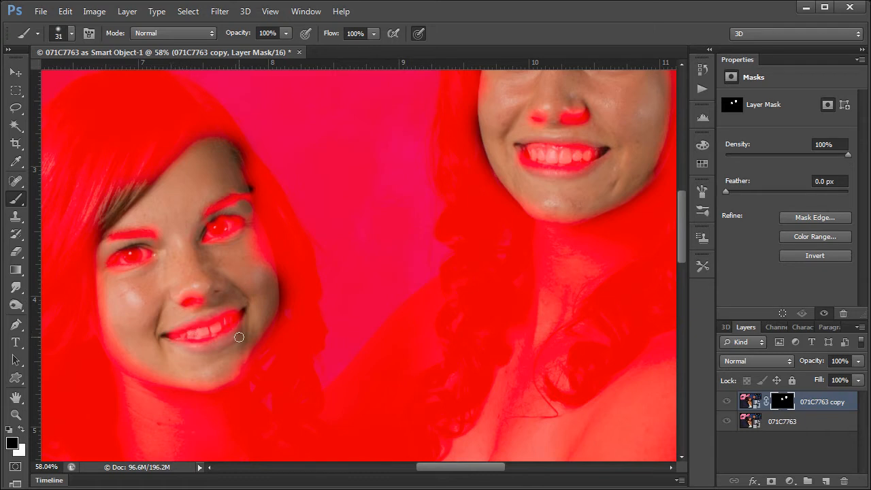
Hide the red mask overlay and toggle the softened copy's visibility to compare before and after
key(backslash)
key(x)
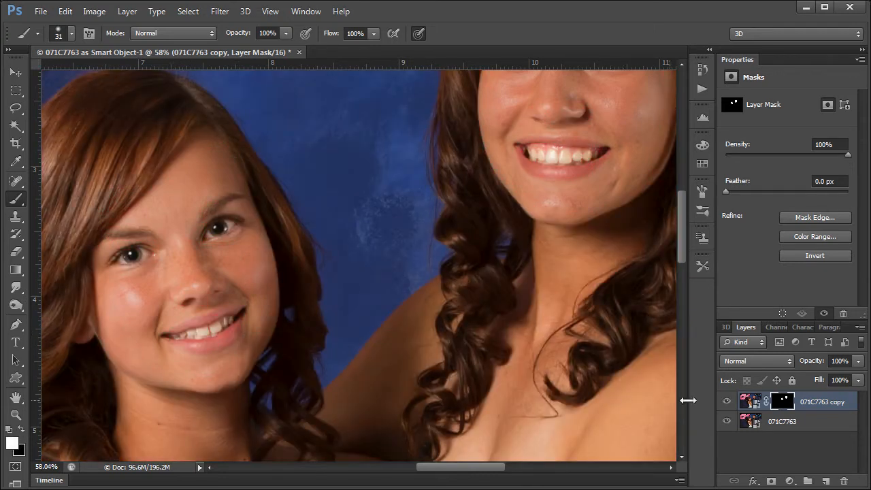
click(726, 403)
click(727, 403)
Choose the Spot Healing Brush and create a new empty layer above the softened copy
click(21, 180)
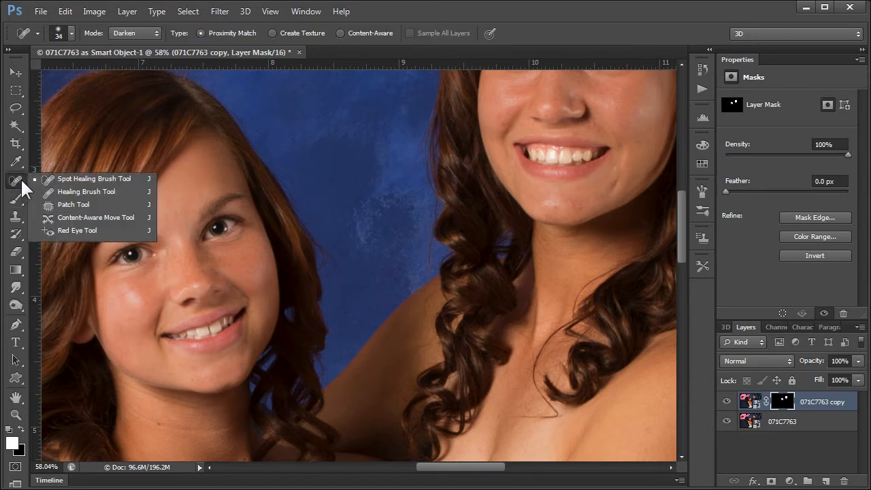
click(58, 179)
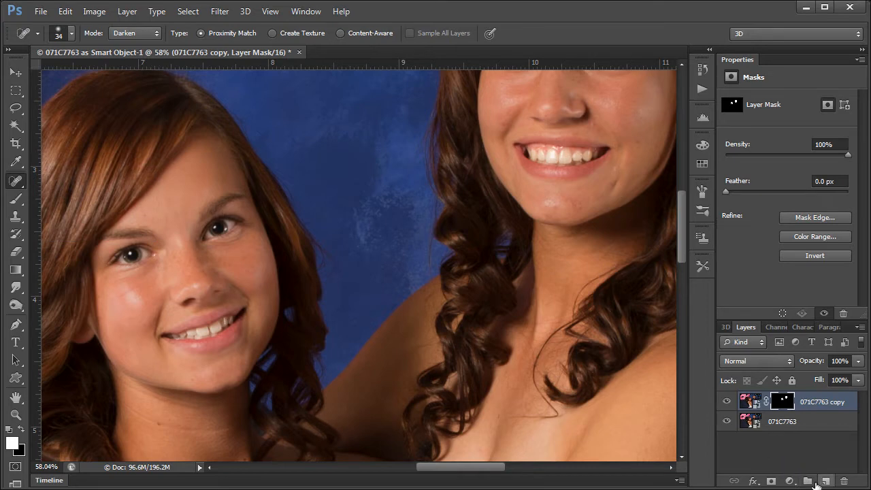
click(801, 441)
click(825, 481)
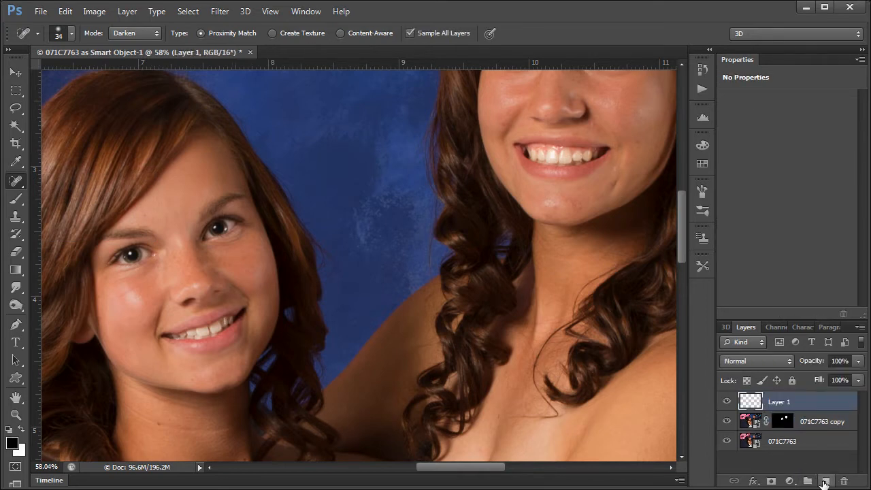
Heal the dark spot on the taller girl's cheek beside her mouth with a size 34 Spot Healing Brush in Darken mode
drag(634, 221, 538, 272)
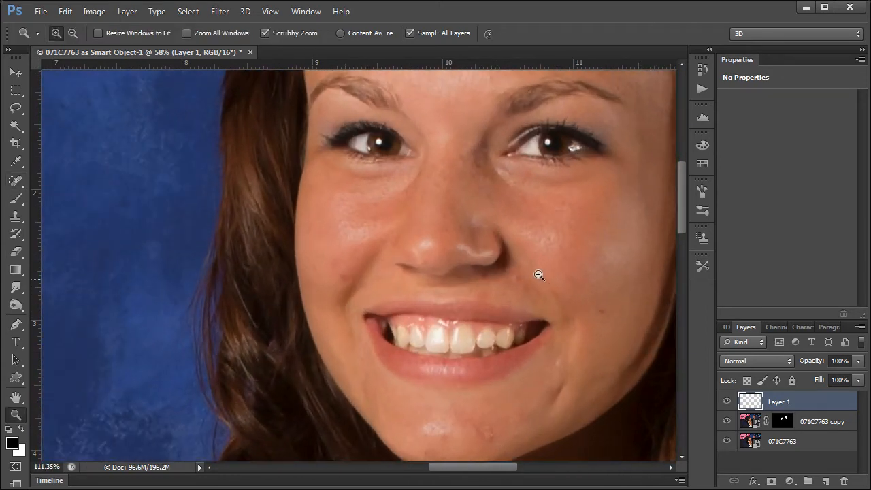
drag(504, 375, 501, 336)
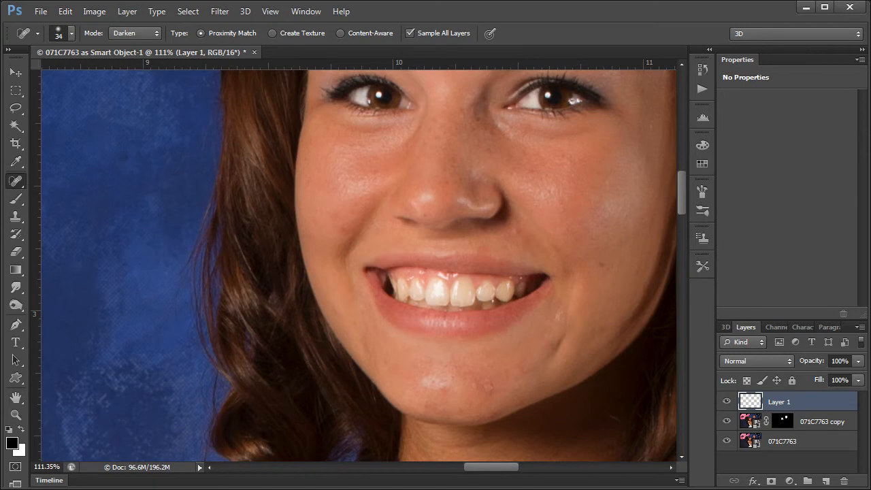
click(19, 178)
click(68, 179)
drag(603, 262, 605, 267)
Heal blemishes across the taller girl's forehead on the new layer in Darken mode
drag(566, 177, 508, 331)
drag(529, 148, 529, 145)
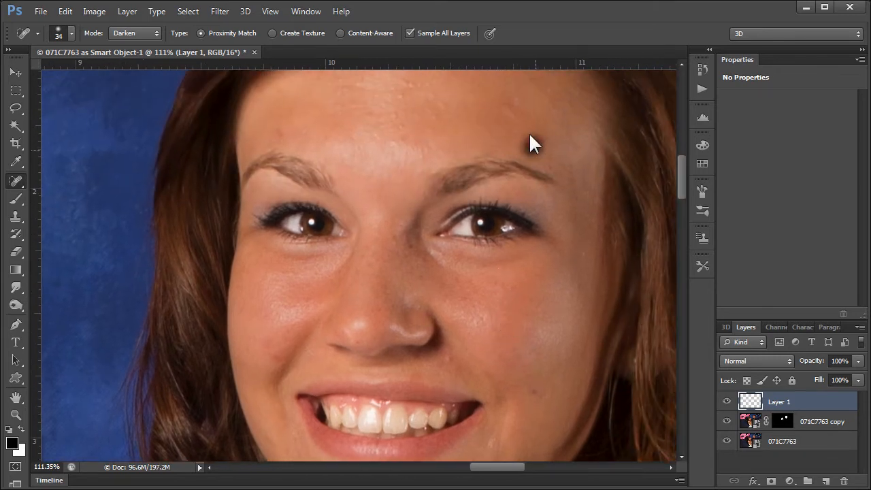
mouse_move(397, 96)
mouse_down()
mouse_move(410, 99)
mouse_move(382, 164)
mouse_up()
drag(394, 131, 396, 146)
click(378, 163)
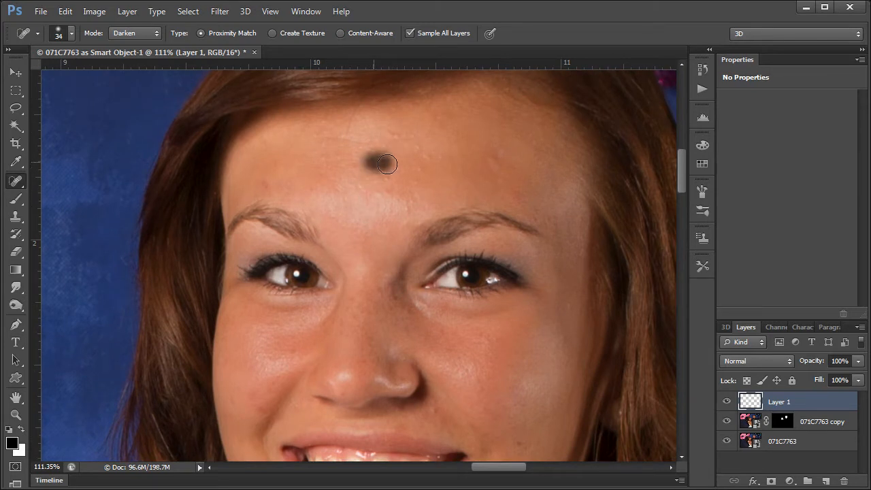
Set the healing brush mode to Normal and heal the blemishes on the taller girl's forehead
click(155, 31)
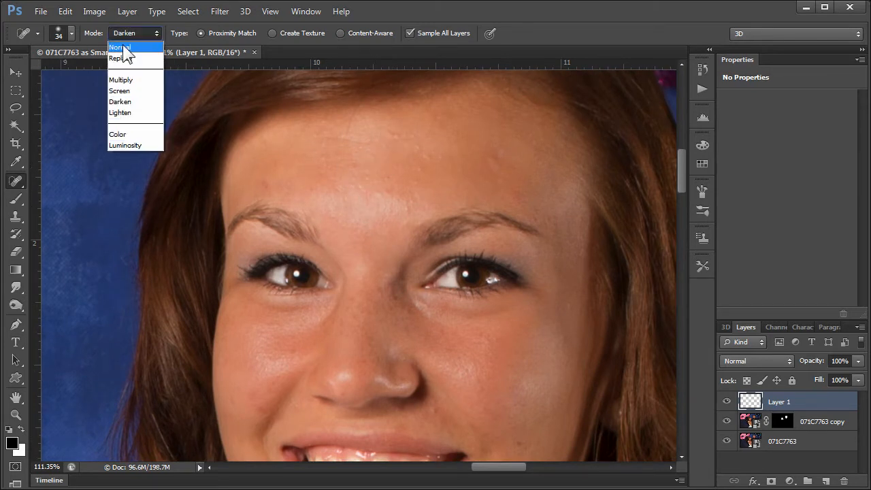
click(121, 48)
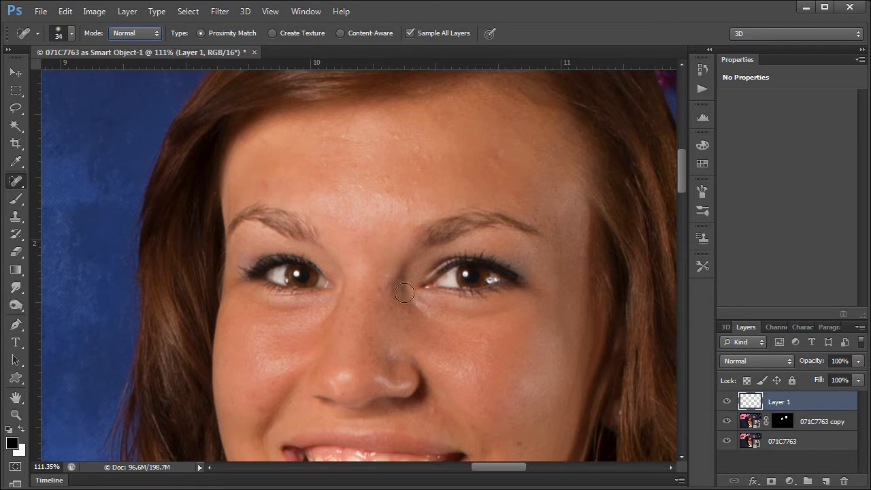
click(383, 179)
click(401, 133)
click(499, 154)
Set the healing type to Content-Aware and heal the spots beside the taller girl's nose and on her lower cheek
drag(435, 386, 430, 237)
click(433, 264)
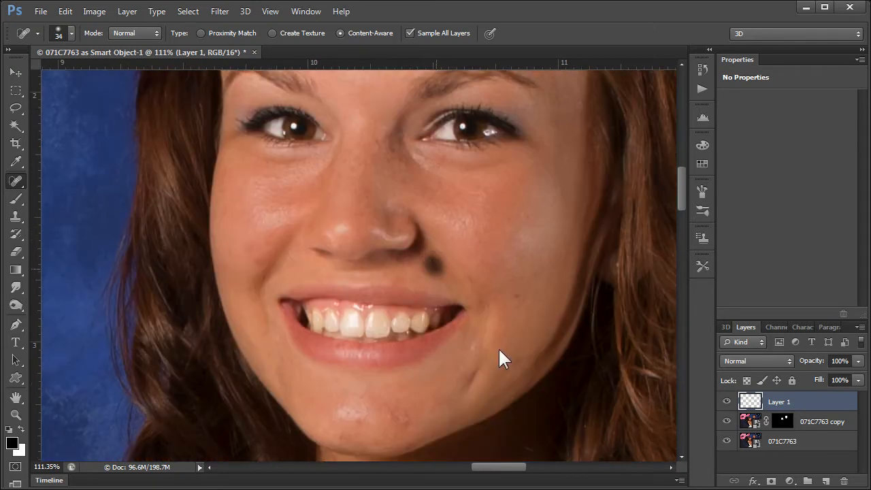
click(520, 294)
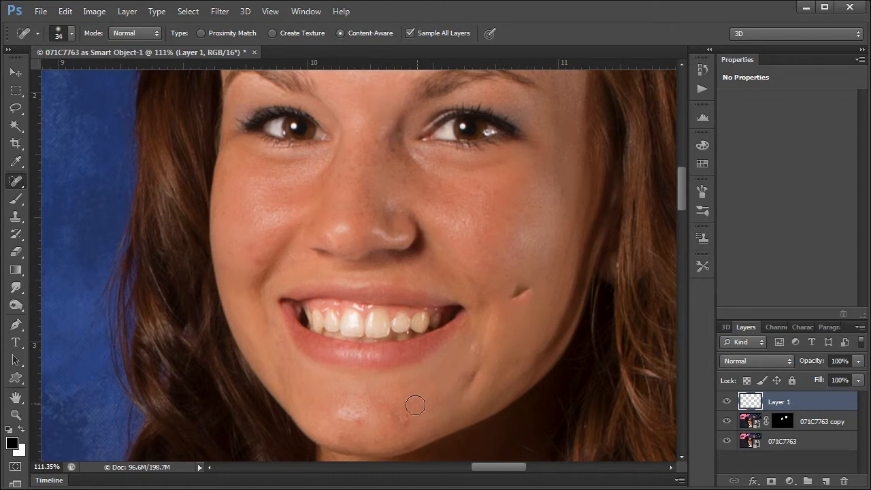
drag(415, 406, 390, 421)
drag(522, 287, 511, 308)
click(518, 297)
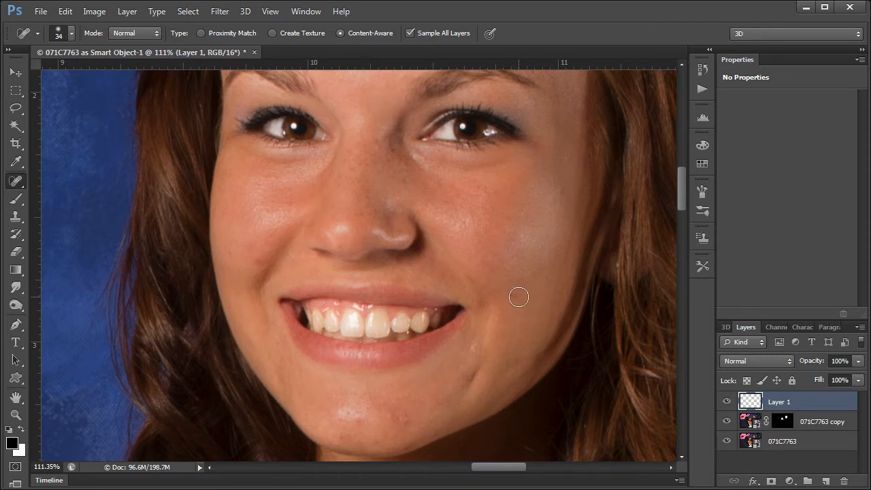
drag(518, 294, 519, 307)
Heal the blemishes on the taller girl's chin and the mark beside her mouth
drag(395, 423, 404, 417)
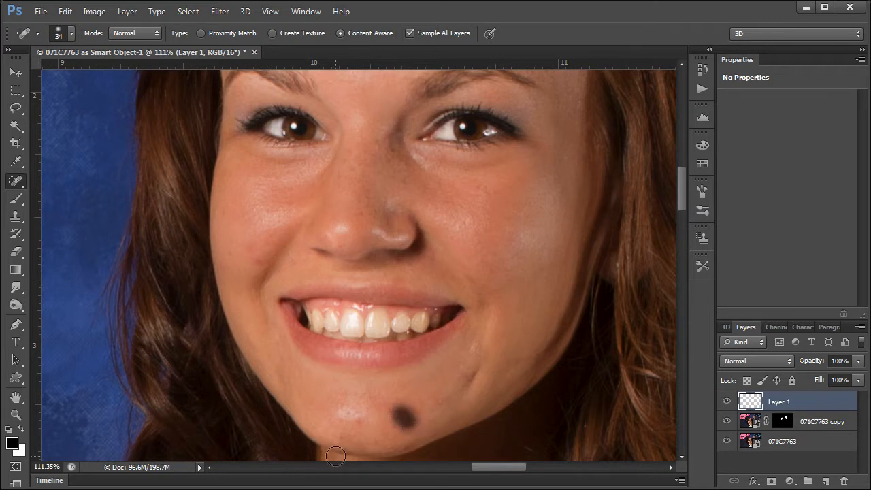
click(360, 420)
click(399, 418)
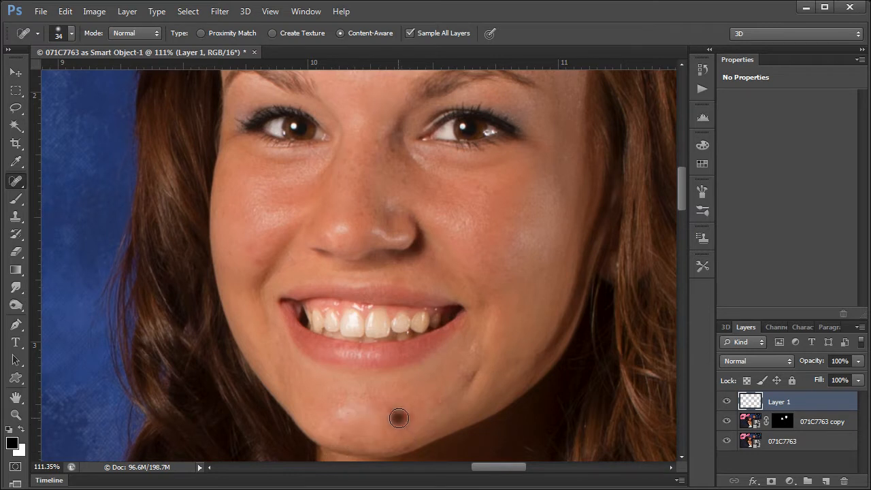
drag(398, 418, 411, 424)
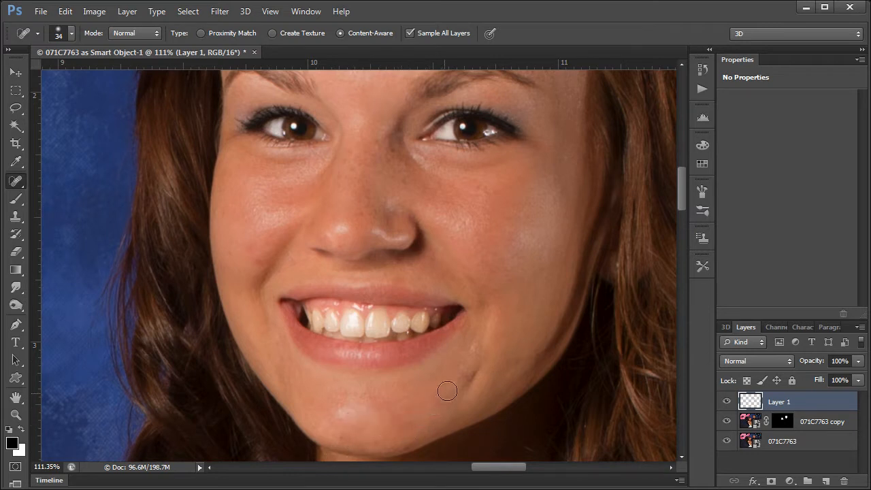
drag(472, 342, 469, 358)
Use a size 13 healing brush with Proximity Match on the reddish spots of the taller girl's other cheek
drag(253, 234, 247, 257)
key(z)
drag(285, 261, 337, 262)
key(j)
mouse_move(217, 265)
mouse_down()
mouse_move(198, 264)
mouse_move(227, 264)
mouse_up()
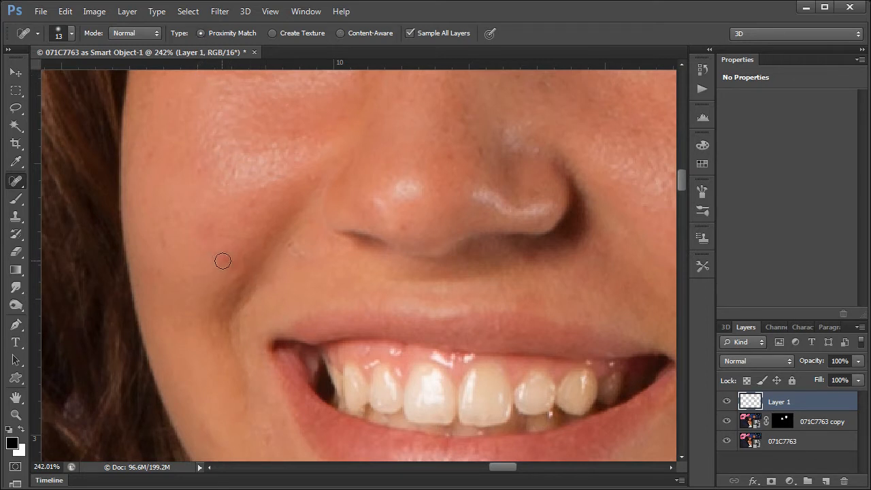
mouse_move(223, 260)
mouse_down()
mouse_move(216, 270)
mouse_move(230, 259)
mouse_up()
Try healing the reddish cheek spot with the brush mode set to Lighten
click(139, 32)
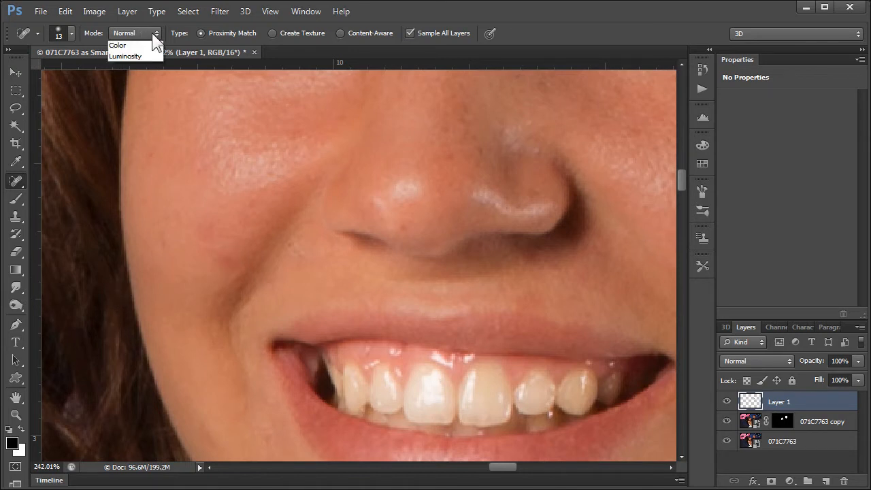
click(129, 113)
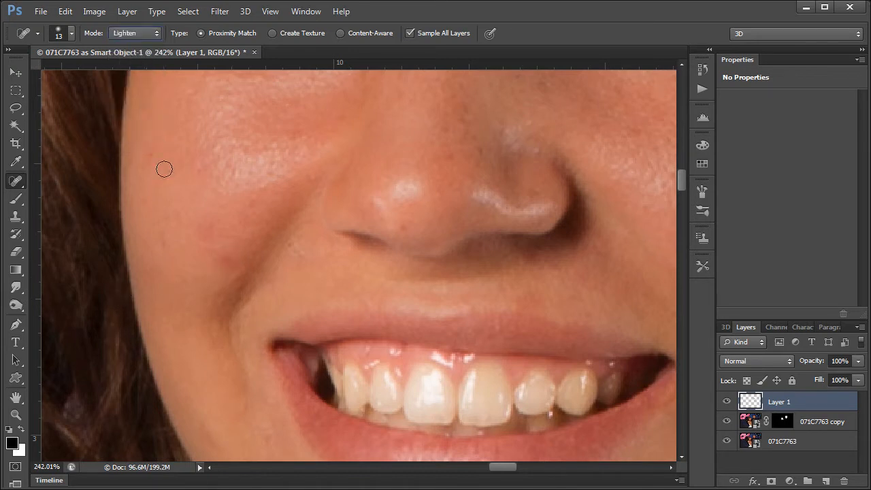
drag(226, 247, 223, 257)
drag(233, 252, 224, 262)
Set the healing mode to Darken and the brush size to 12, and heal the spots on the taller girl's cheek
click(152, 34)
click(141, 102)
drag(227, 250, 228, 258)
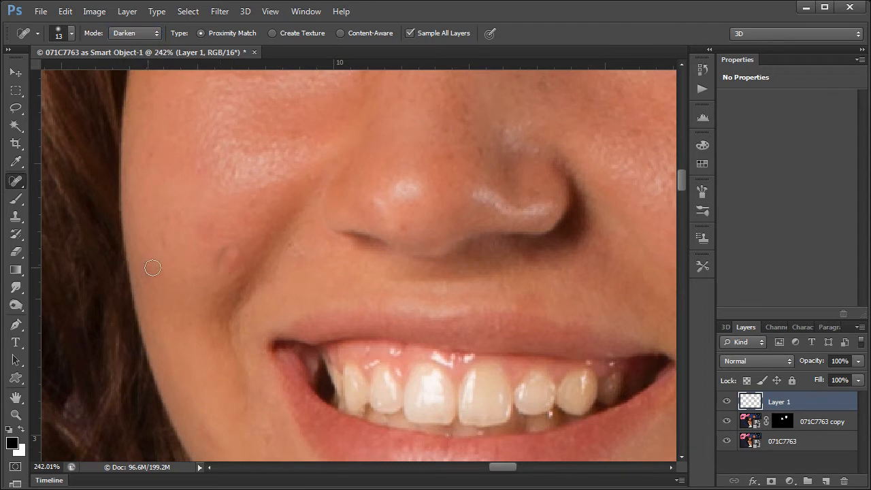
alt+right_click(213, 249)
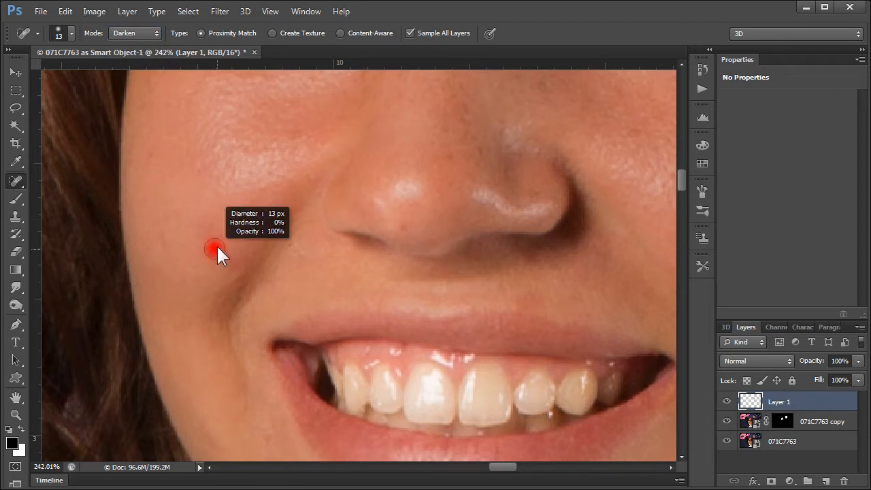
mouse_move(211, 219)
mouse_down()
mouse_move(203, 260)
mouse_move(235, 256)
mouse_up()
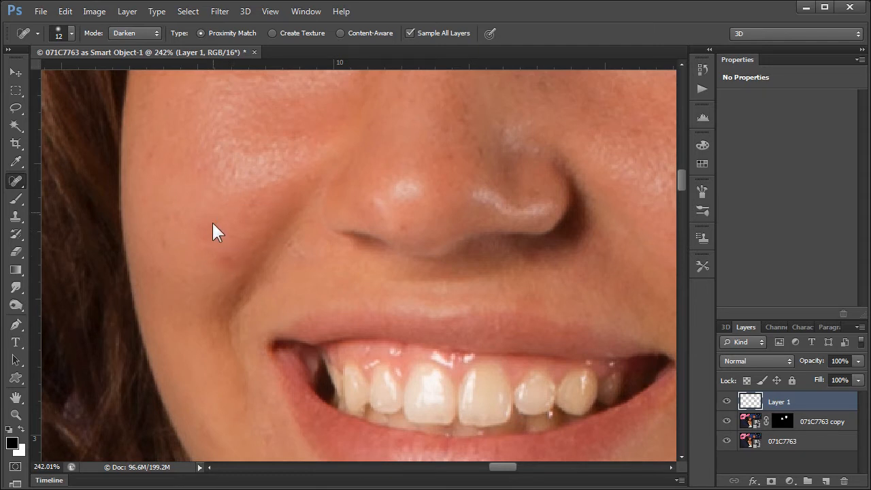
drag(213, 184, 212, 211)
drag(228, 261, 208, 245)
Heal the small spots on the shorter girl's cheek with the size 12 brush in Darken mode
mouse_move(294, 244)
mouse_down()
mouse_move(298, 271)
mouse_move(308, 256)
mouse_move(299, 274)
mouse_move(389, 222)
mouse_up()
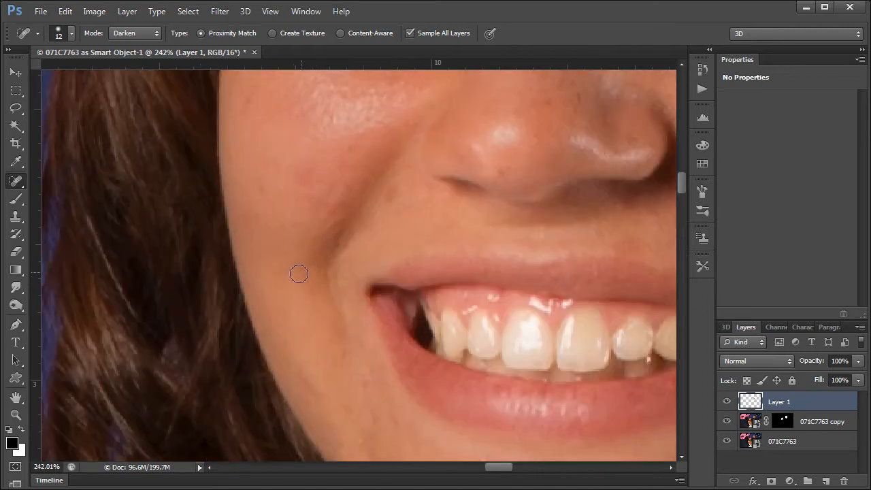
key(ctrl+space)
mouse_move(298, 273)
mouse_down()
mouse_move(213, 307)
mouse_move(559, 144)
mouse_up()
drag(217, 321, 265, 284)
key(ctrl+space)
drag(321, 208, 381, 204)
drag(149, 299, 305, 256)
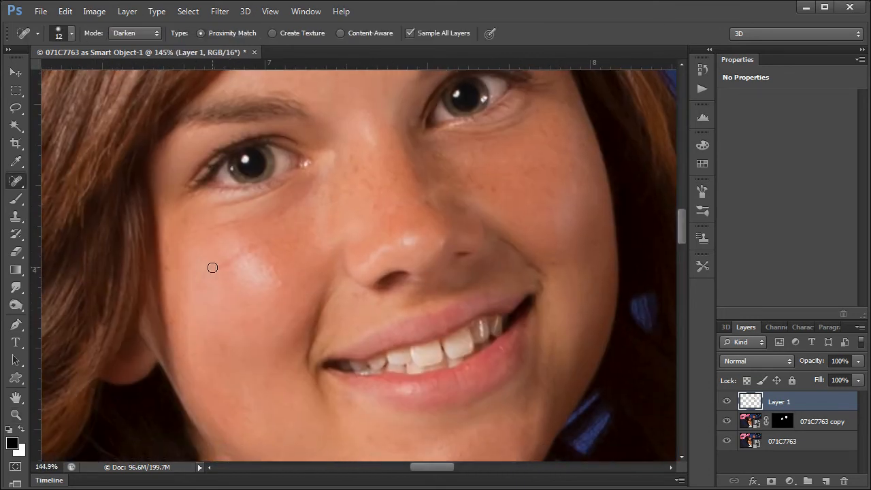
drag(213, 267, 266, 241)
Heal the blemishes on the shorter girl's chin and the freckles across her nose
drag(384, 231, 348, 168)
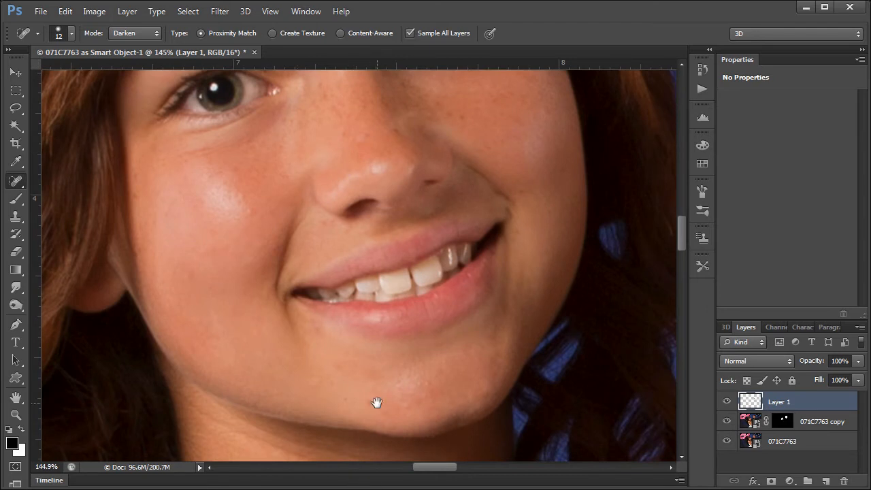
drag(443, 346, 370, 415)
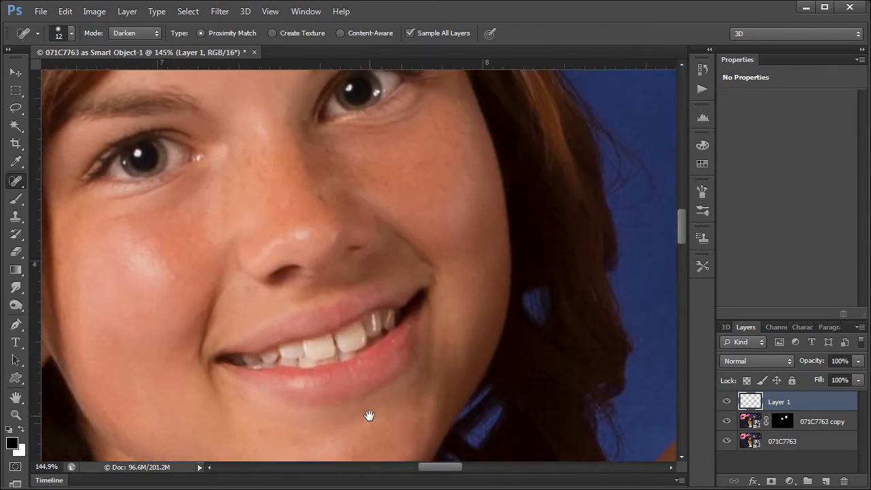
drag(338, 145, 352, 216)
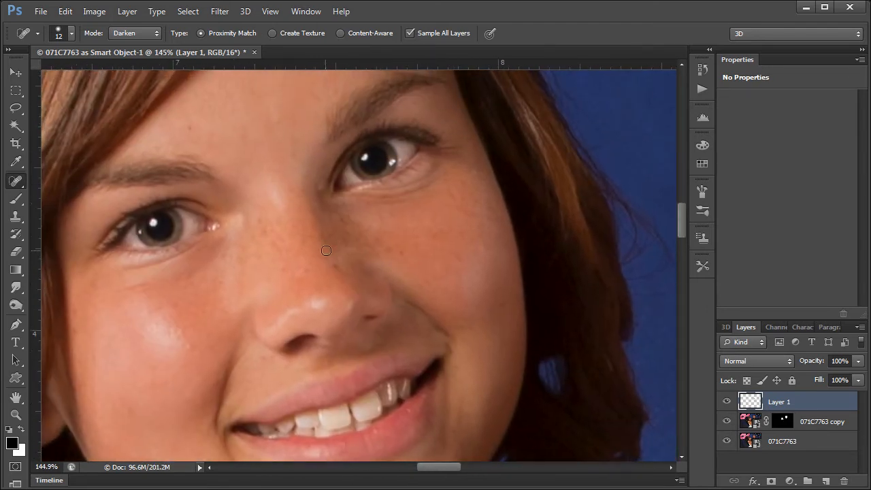
drag(265, 308, 225, 322)
drag(324, 274, 178, 337)
On the 071C7763 copy layer, make a freehand Lasso selection around both of the shorter girl's eyes
key(z)
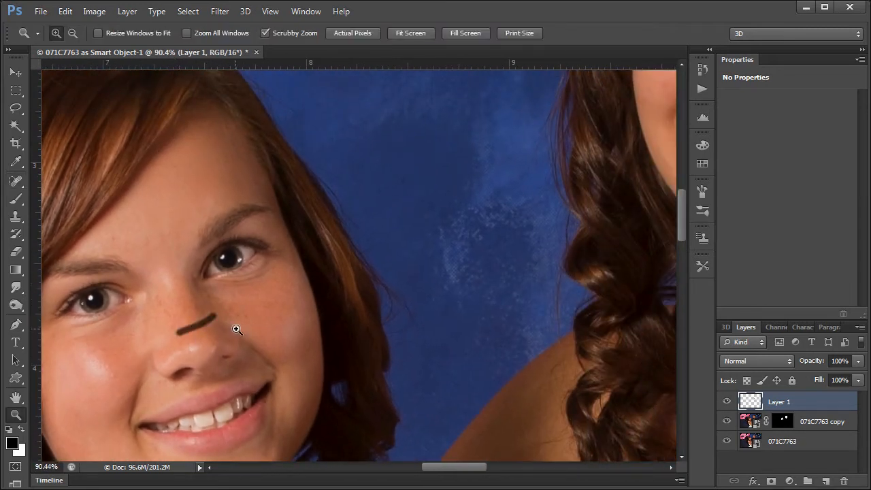
click(748, 423)
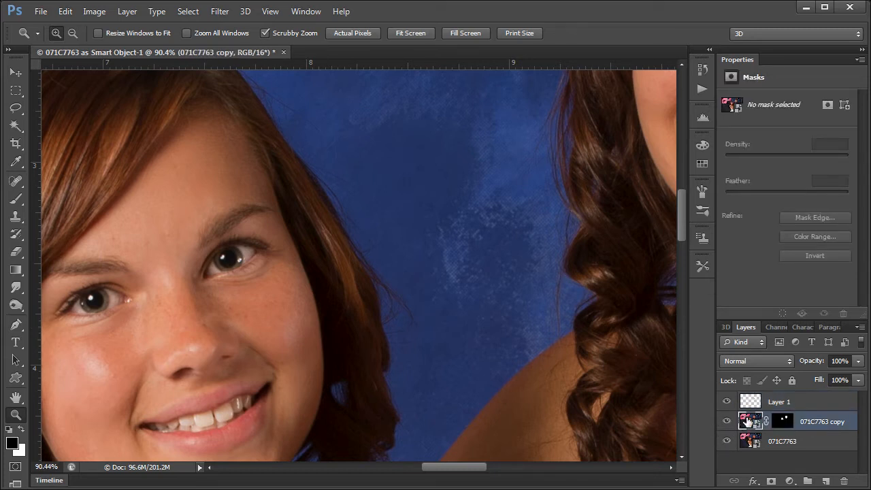
click(19, 112)
click(50, 108)
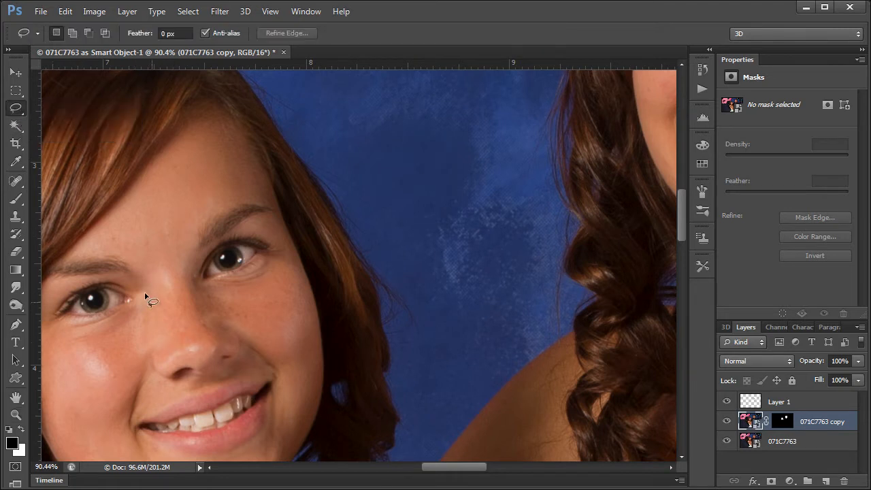
mouse_move(125, 279)
mouse_down()
mouse_move(62, 287)
mouse_move(59, 319)
mouse_move(127, 324)
mouse_up()
drag(117, 278, 120, 279)
key(shift)
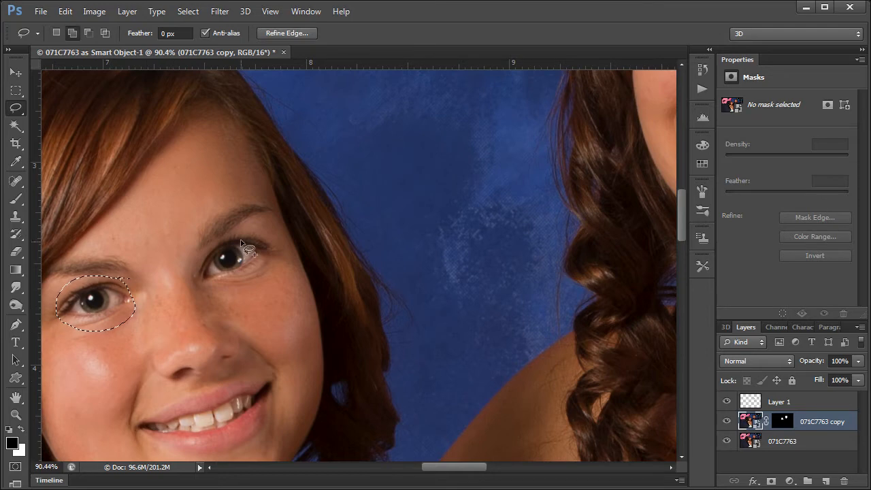
mouse_move(231, 240)
mouse_down()
mouse_move(199, 261)
mouse_move(195, 276)
mouse_move(228, 284)
mouse_move(260, 275)
mouse_move(262, 249)
mouse_move(244, 234)
mouse_up()
Add both of the taller girl's eyes to the selection and copy the selected eyes to a new layer
key(space)
drag(630, 179, 189, 371)
key(shift)
mouse_move(271, 172)
mouse_down()
mouse_move(218, 156)
mouse_move(205, 163)
mouse_move(203, 181)
mouse_move(229, 206)
mouse_move(265, 213)
mouse_move(284, 203)
mouse_move(260, 167)
mouse_up()
mouse_move(399, 207)
mouse_down()
mouse_move(386, 183)
mouse_move(390, 164)
mouse_move(355, 181)
mouse_move(356, 201)
mouse_move(407, 205)
mouse_move(430, 190)
mouse_move(419, 169)
mouse_move(382, 162)
mouse_up()
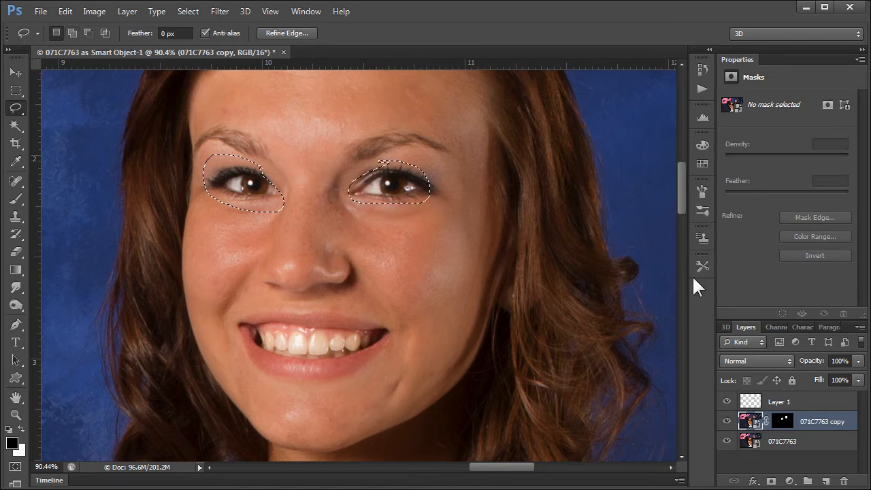
key(ctrl+j)
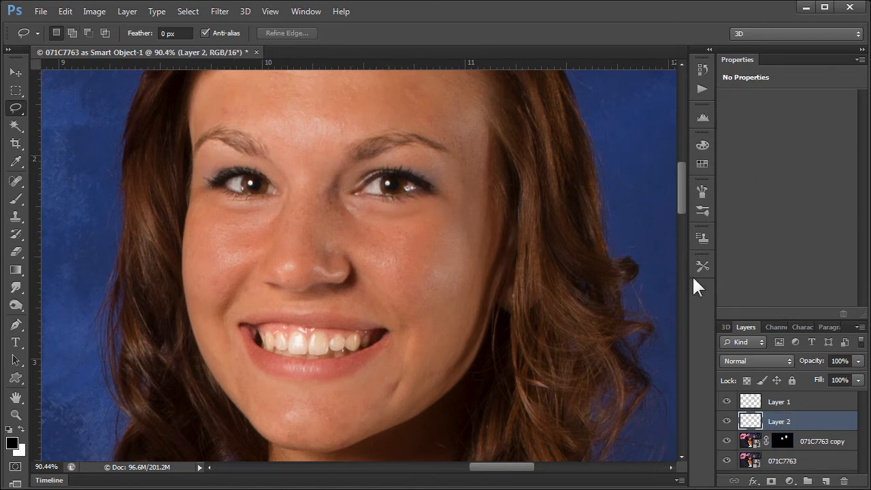
Isolate the copied eyes to inspect them, restoring both photo layers but leaving Layer 1 hidden
click(726, 441)
click(727, 460)
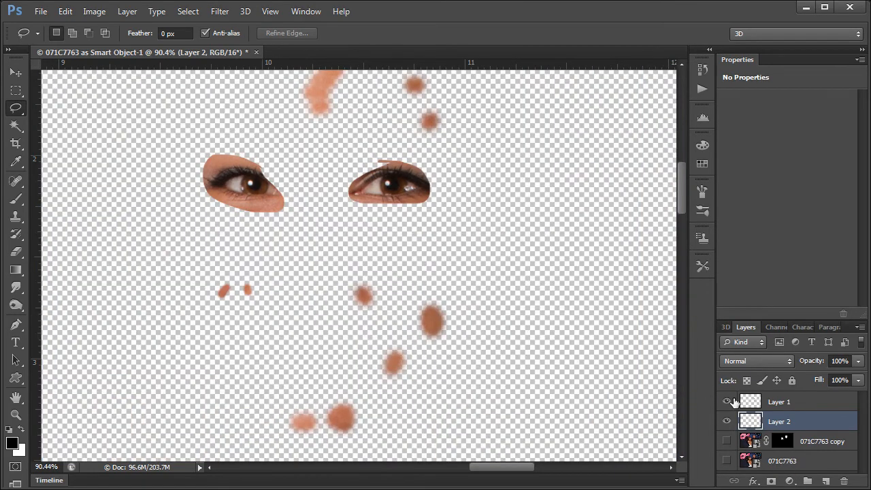
click(727, 402)
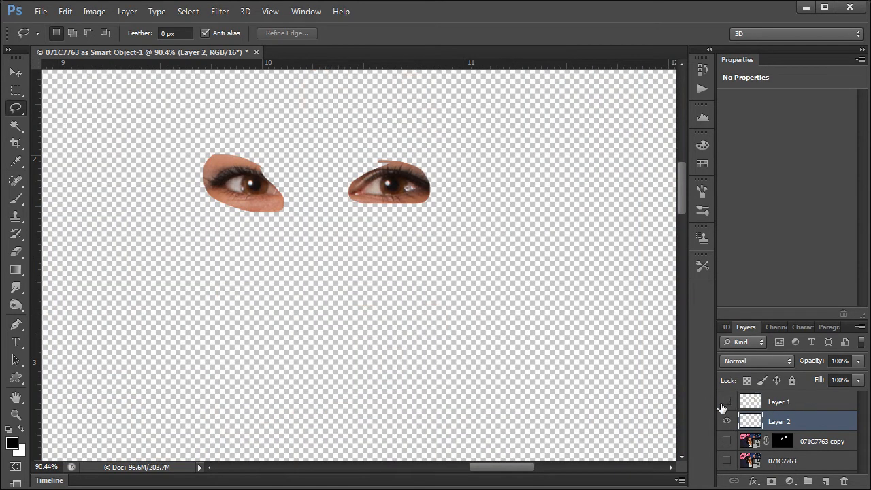
click(725, 402)
click(726, 402)
click(726, 422)
click(727, 422)
click(727, 441)
click(727, 461)
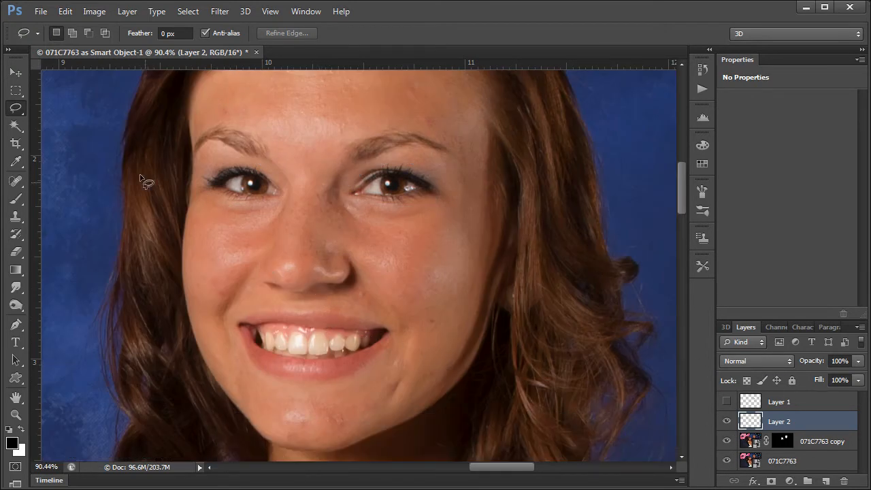
Apply Shadows/Highlights to the copied eyes with a shadow amount of 35%, comparing the preview on and off
drag(390, 262, 406, 278)
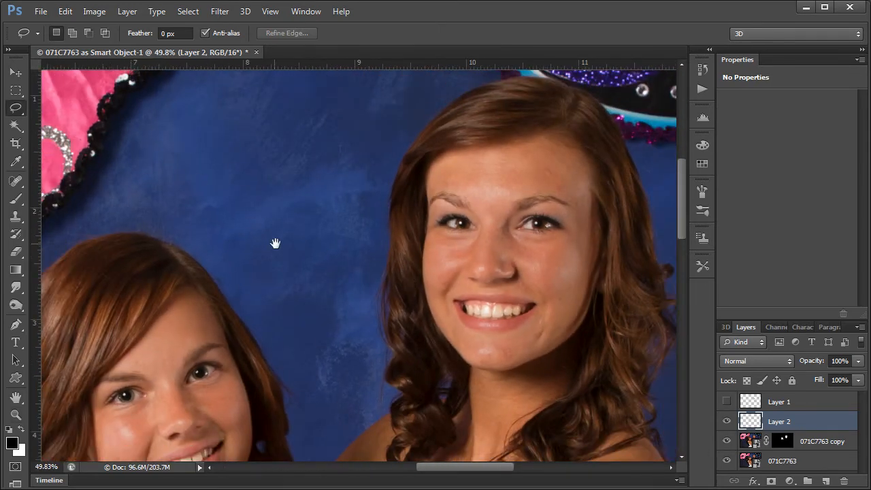
drag(275, 243, 311, 142)
click(93, 12)
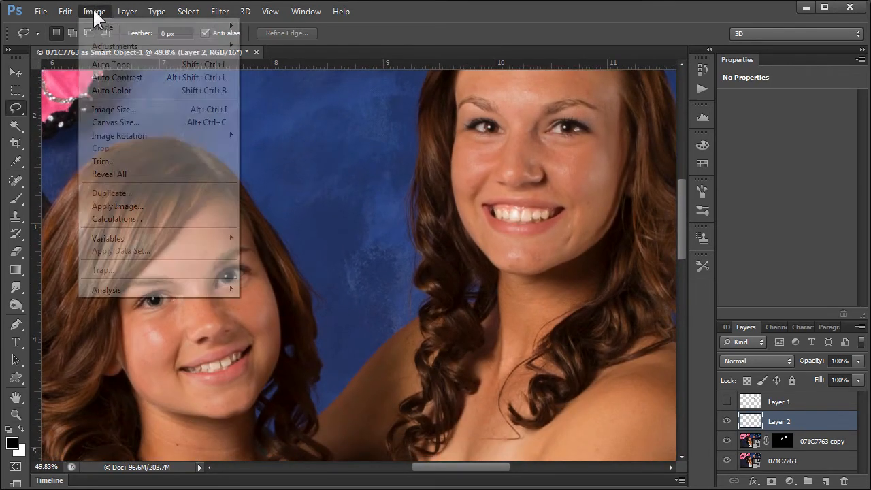
mouse_move(231, 46)
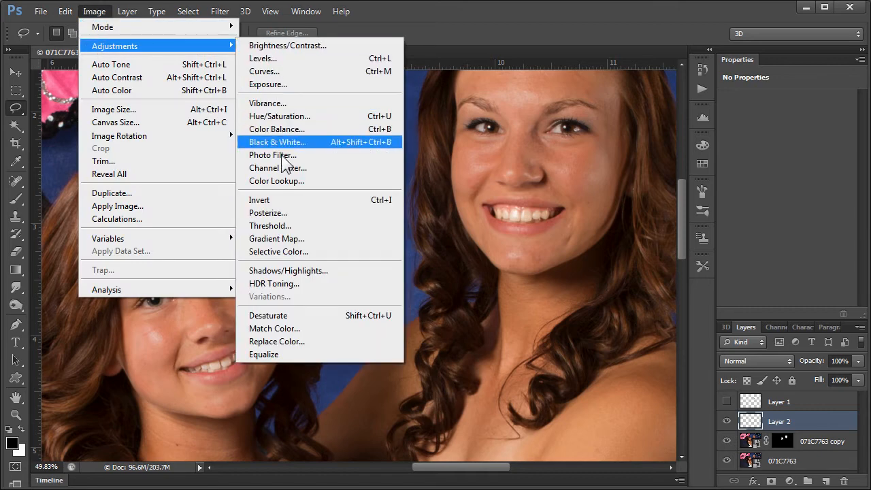
click(287, 270)
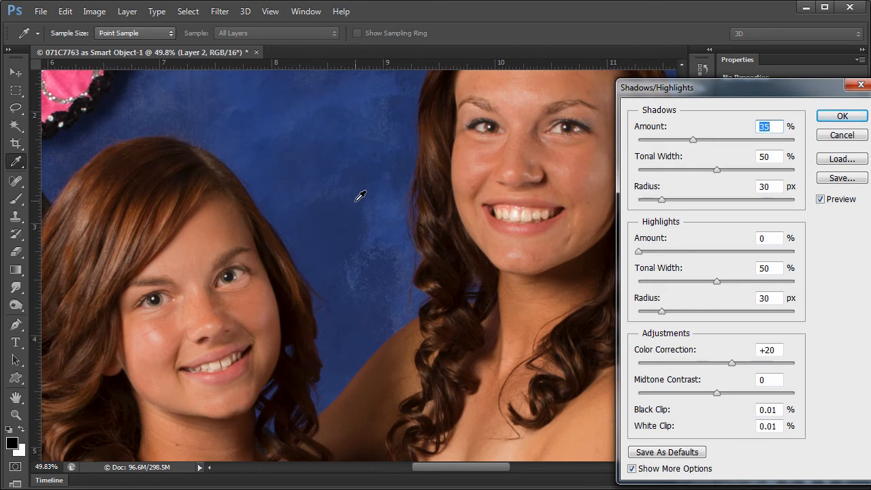
click(821, 198)
click(820, 199)
click(820, 199)
click(820, 198)
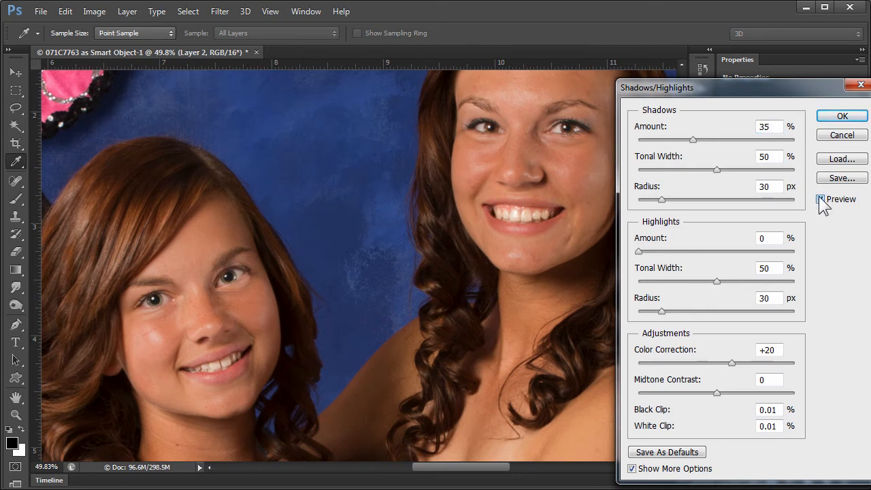
click(821, 198)
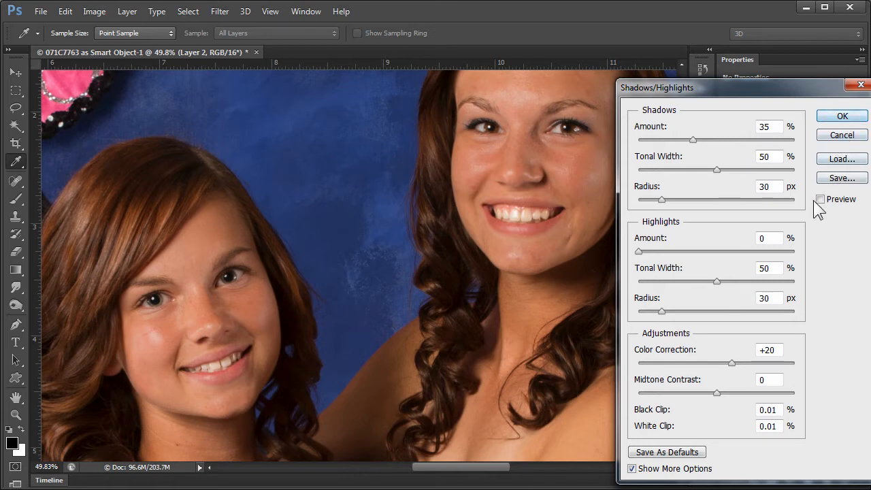
click(820, 199)
click(841, 117)
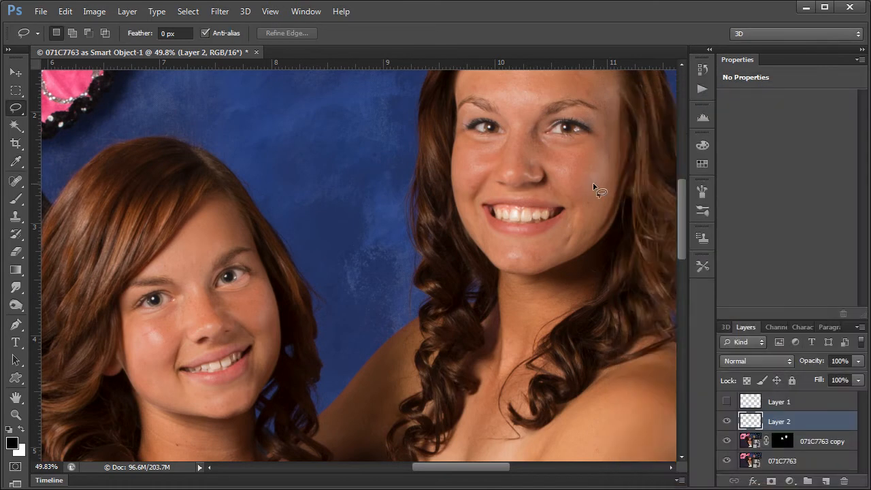
Add a black mask to Layer 2 and reveal the lower irises of the shorter girl with a small white brush
click(773, 480)
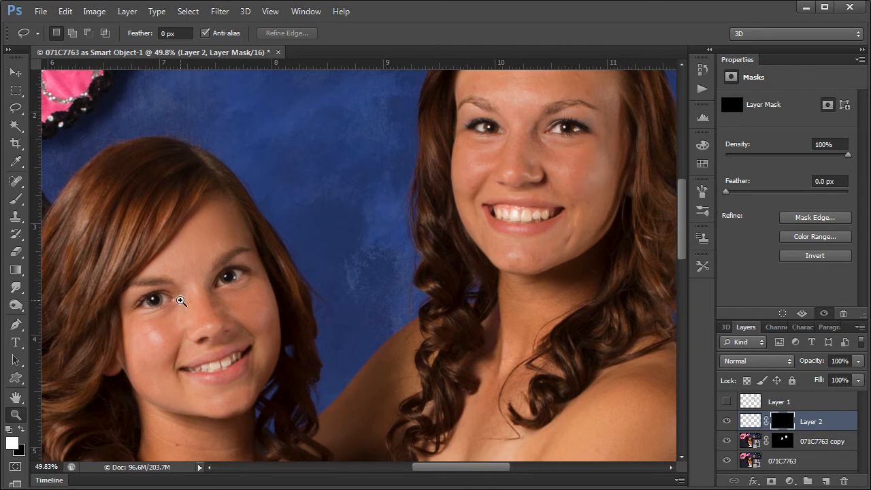
drag(179, 301, 235, 286)
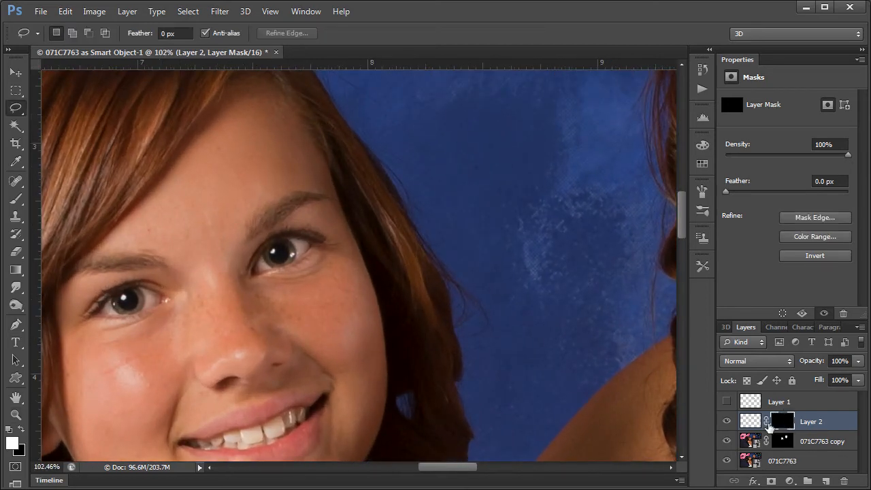
click(16, 198)
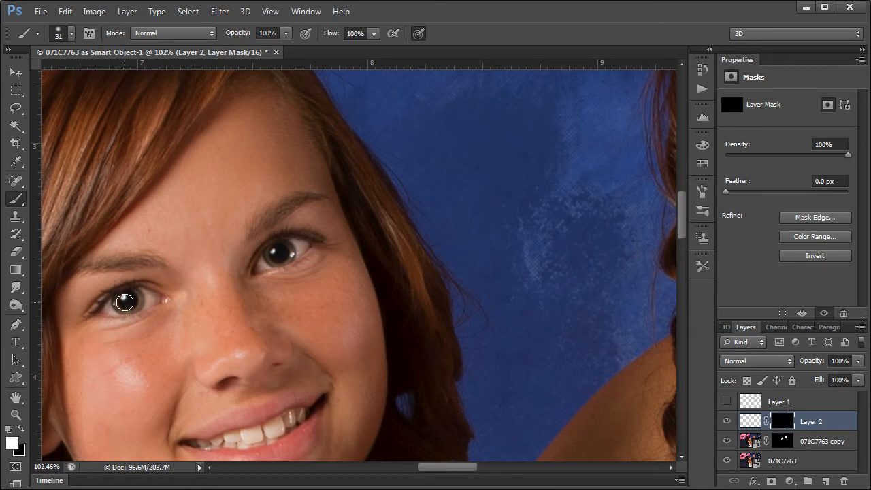
mouse_move(125, 303)
mouse_down()
mouse_move(117, 304)
mouse_move(175, 306)
mouse_move(132, 306)
mouse_up()
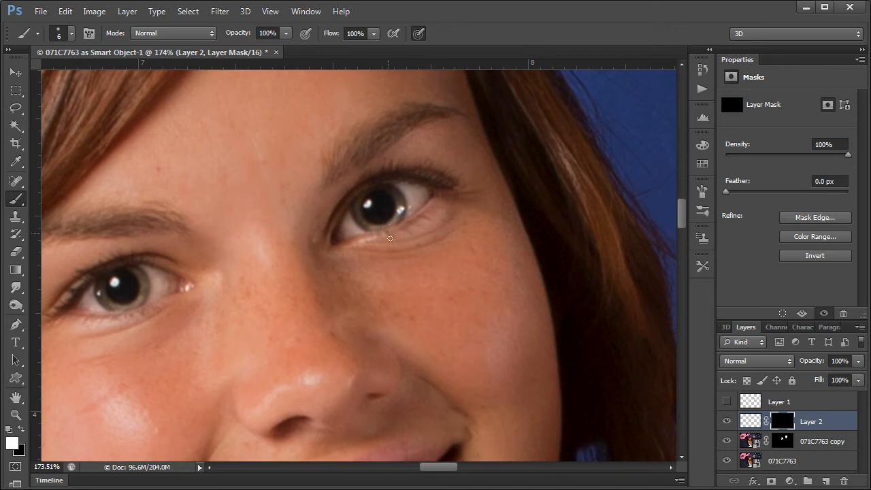
Set the brush to 20% opacity and size 22, and paint over the taller girl's irises on the mask
drag(458, 242, 216, 329)
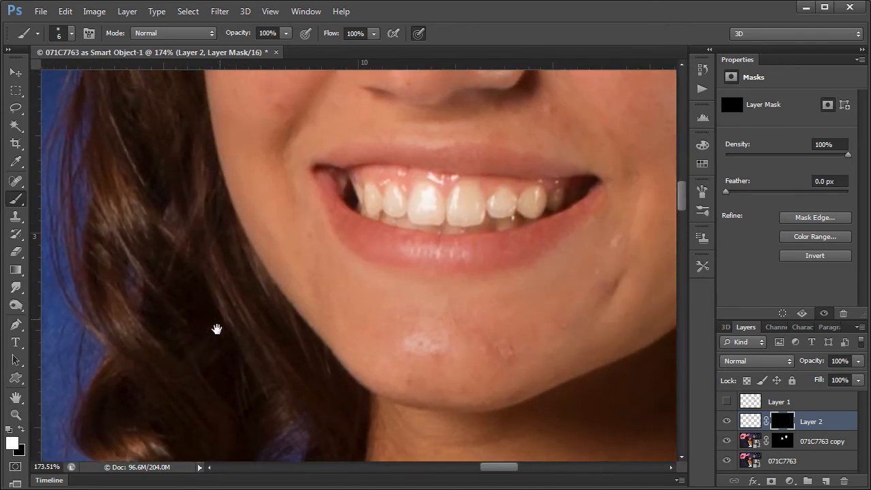
mouse_move(624, 82)
mouse_down()
mouse_move(523, 266)
mouse_move(502, 328)
mouse_up()
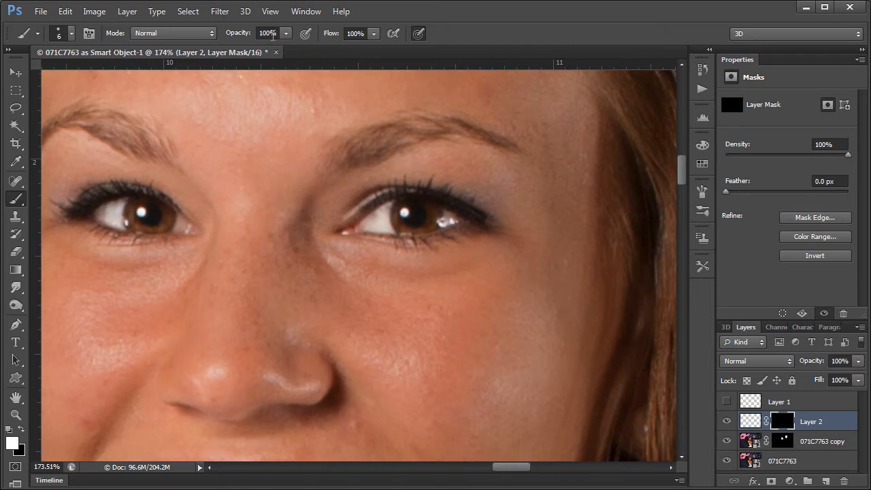
drag(285, 32, 232, 55)
alt+drag(146, 211, 161, 212)
Check the painted areas around the shorter girl's eyes with the red mask overlay
drag(301, 263, 237, 187)
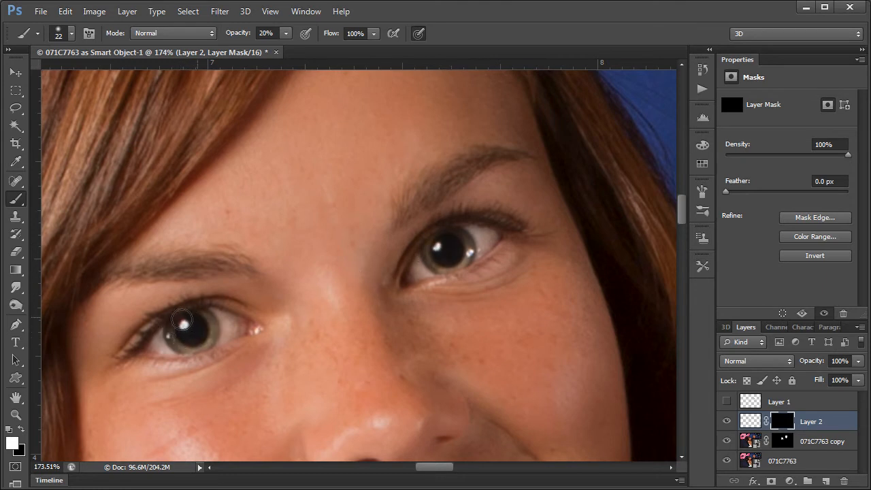
mouse_move(475, 257)
mouse_down()
mouse_move(174, 348)
mouse_move(297, 215)
mouse_move(423, 246)
mouse_move(403, 232)
mouse_up()
key(backslash)
key(x)
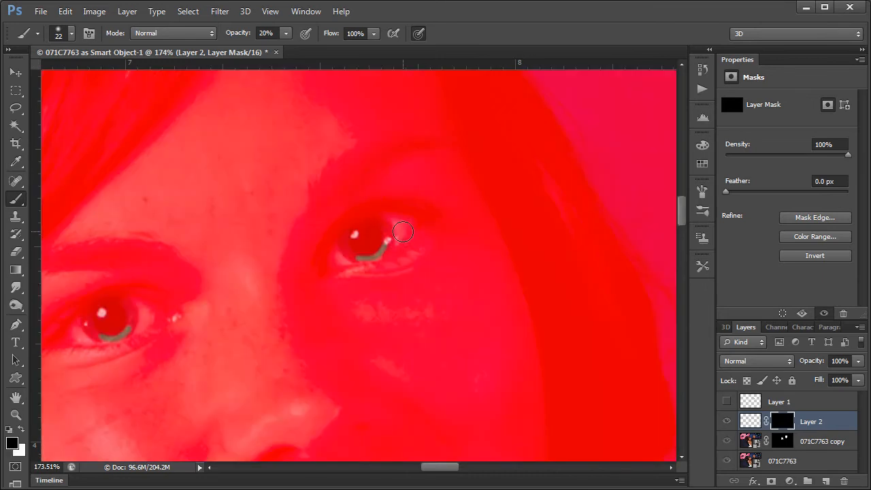
key(backslash)
key(x)
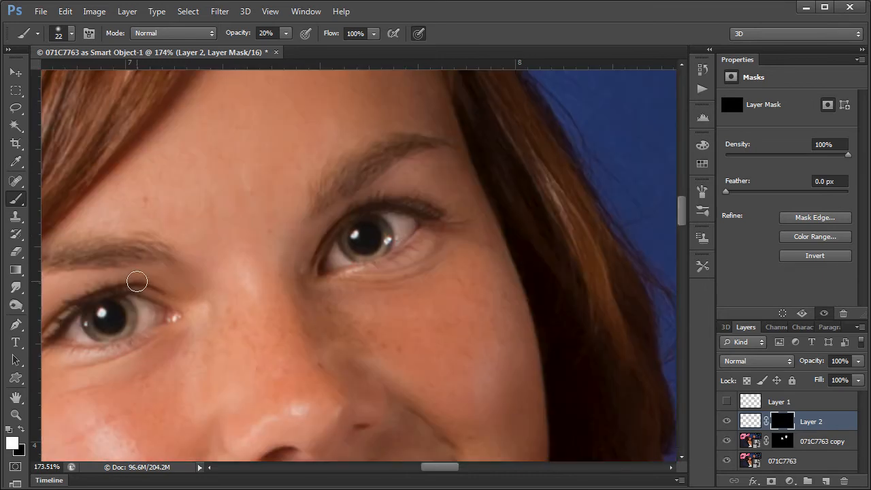
Set the brush opacity to 40% and paint over both girls' irises on the Layer 2 mask
click(286, 34)
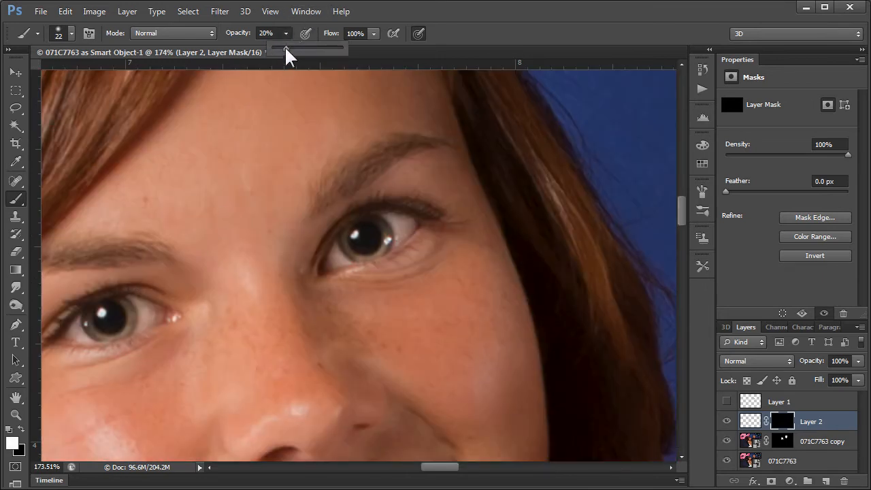
drag(285, 48, 301, 49)
click(93, 321)
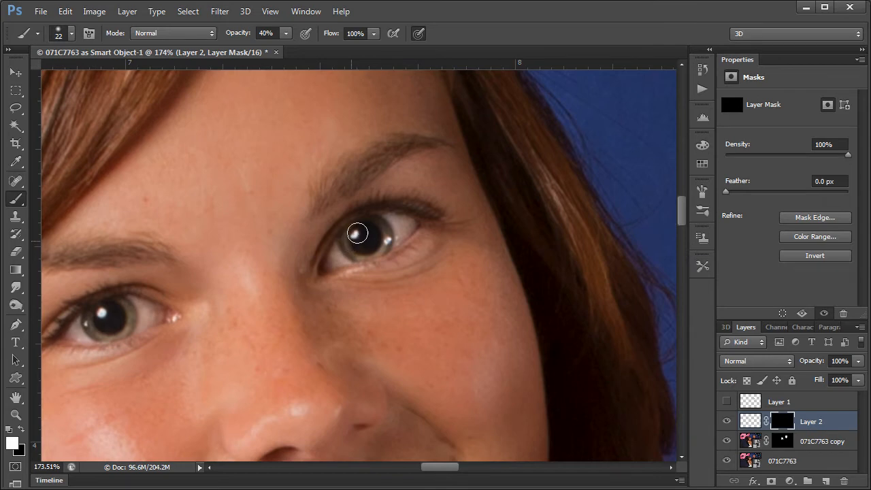
drag(397, 274, 89, 395)
drag(395, 322, 89, 480)
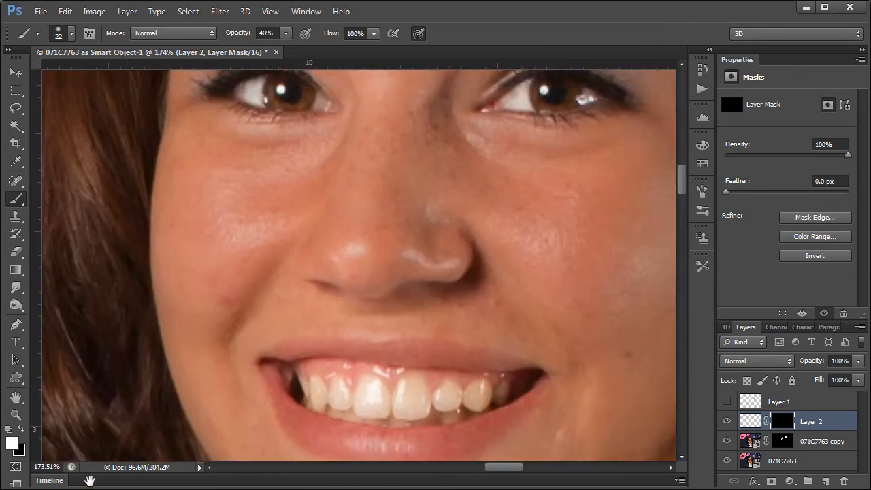
drag(363, 276, 327, 434)
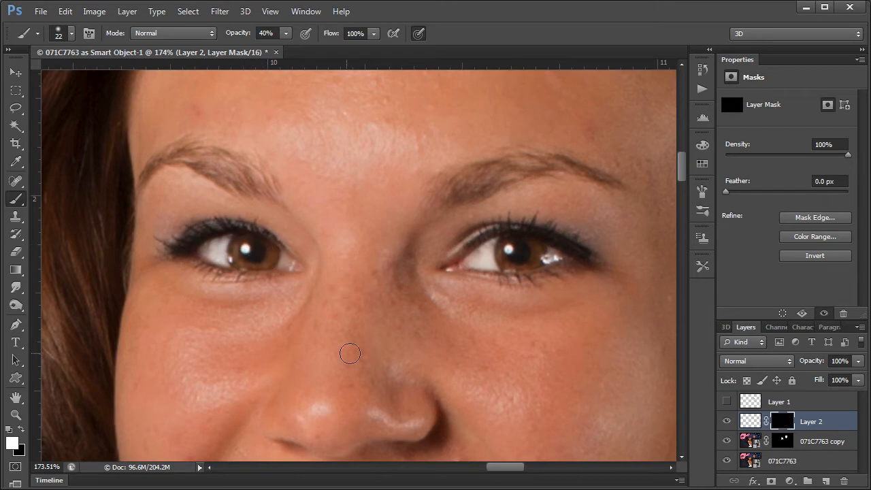
Compare the eye brightening close up and on the full portrait by toggling Layer 2 and varying its opacity between 3% and 100%
drag(373, 350, 313, 364)
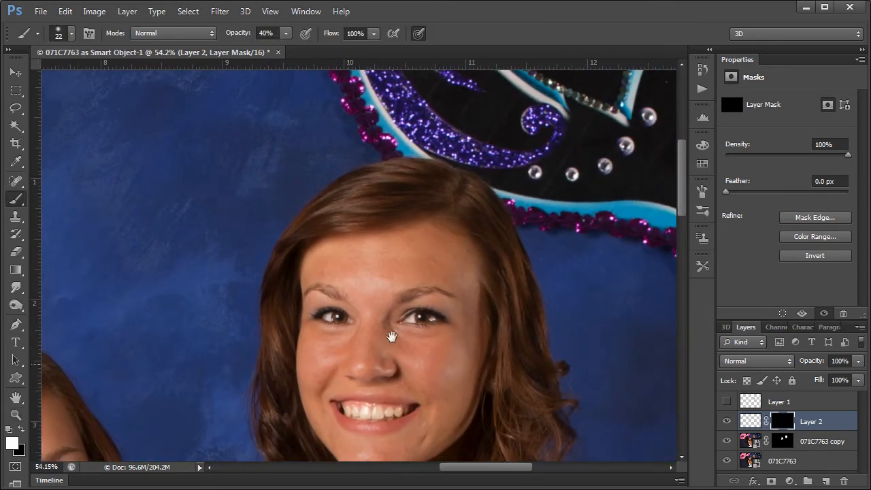
mouse_move(392, 337)
mouse_down()
mouse_move(535, 195)
mouse_move(544, 172)
mouse_up()
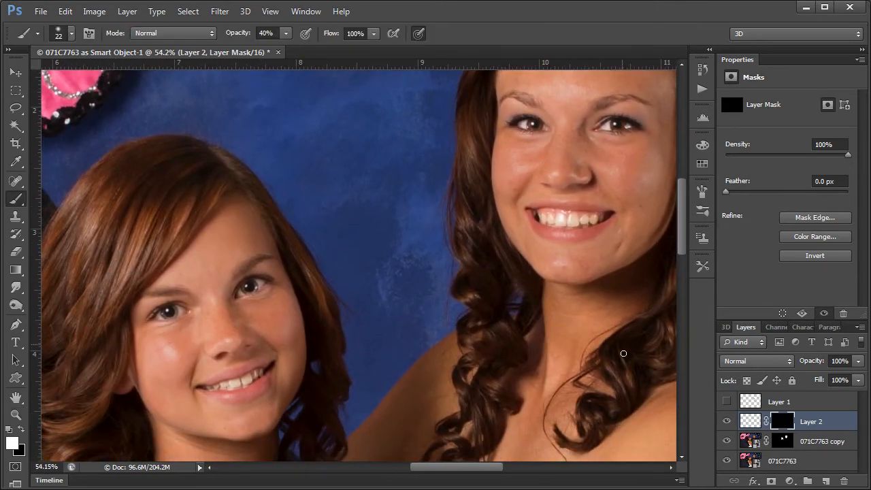
click(727, 422)
click(858, 361)
drag(855, 379, 786, 385)
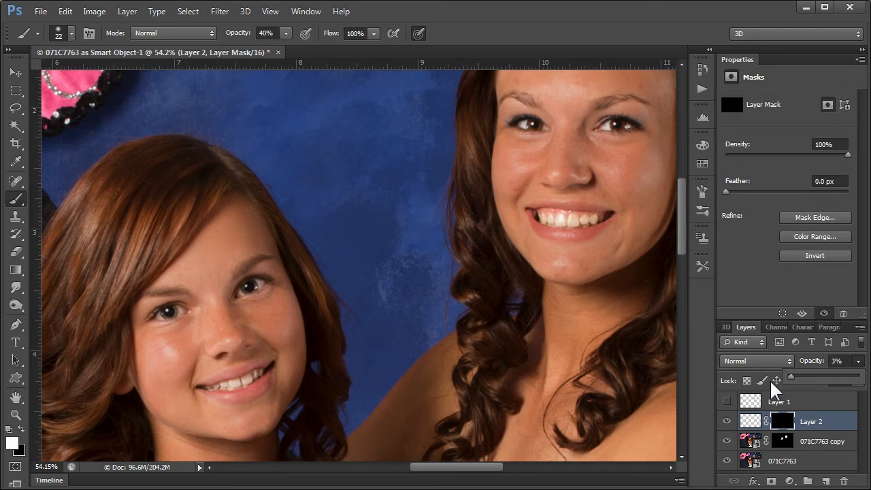
key(ctrl+space)
mouse_move(521, 319)
mouse_down()
mouse_move(447, 340)
mouse_move(455, 343)
mouse_up()
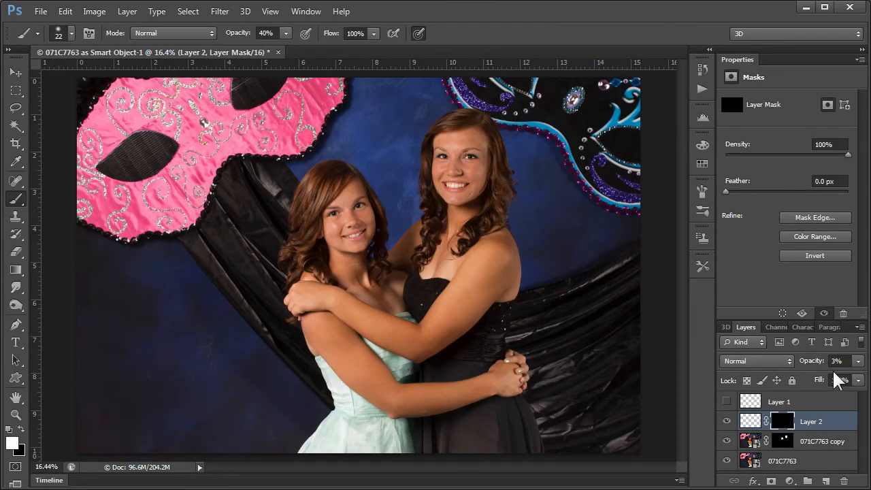
click(858, 361)
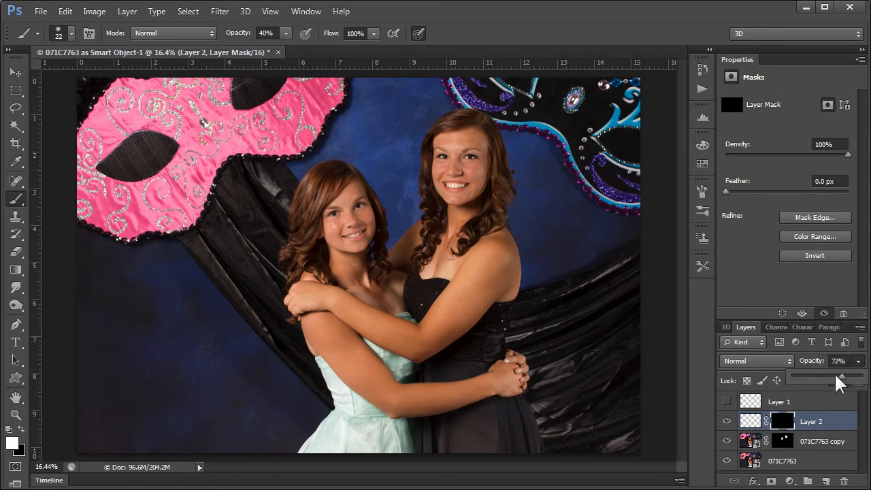
key(ctrl+space)
drag(213, 271, 85, 324)
key(space)
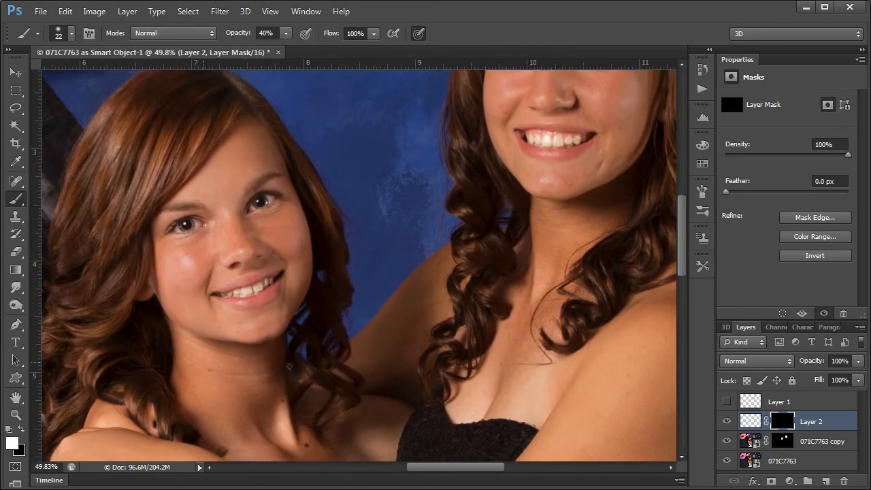
Set Layer 2's opacity to 60% and toggle its visibility to compare the eyes before and after
click(858, 361)
drag(861, 380, 829, 376)
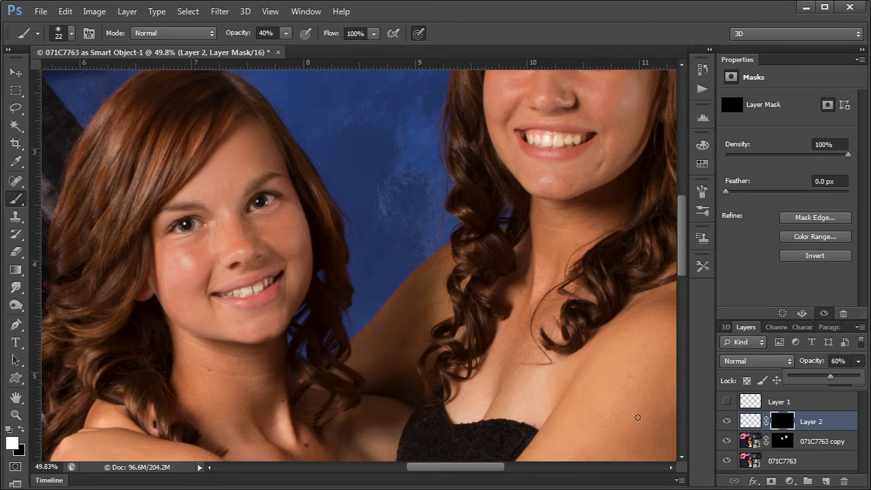
click(727, 421)
click(727, 422)
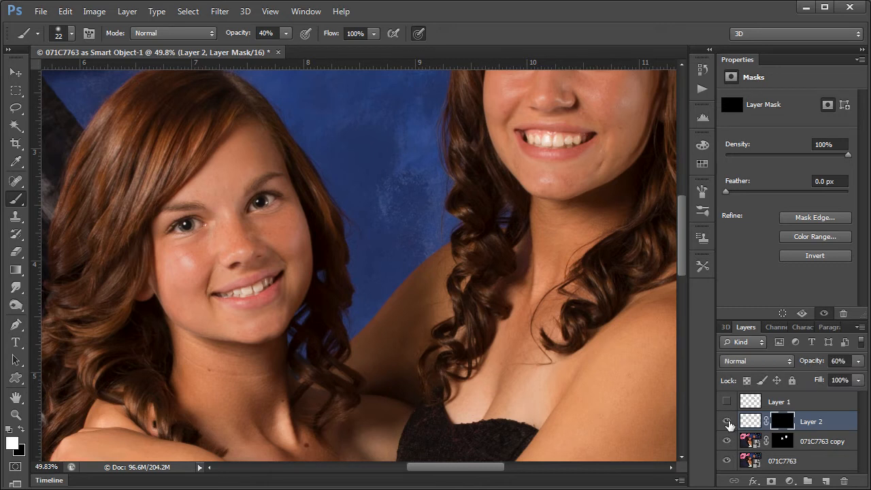
click(728, 422)
click(728, 421)
Select both girls' mouths with the Lasso on the 071C7763 copy layer and copy them to a new layer
click(748, 441)
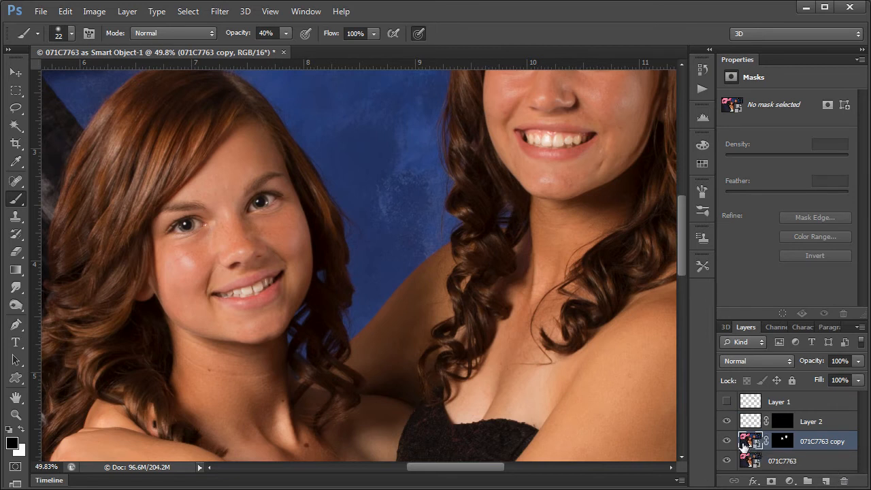
click(16, 107)
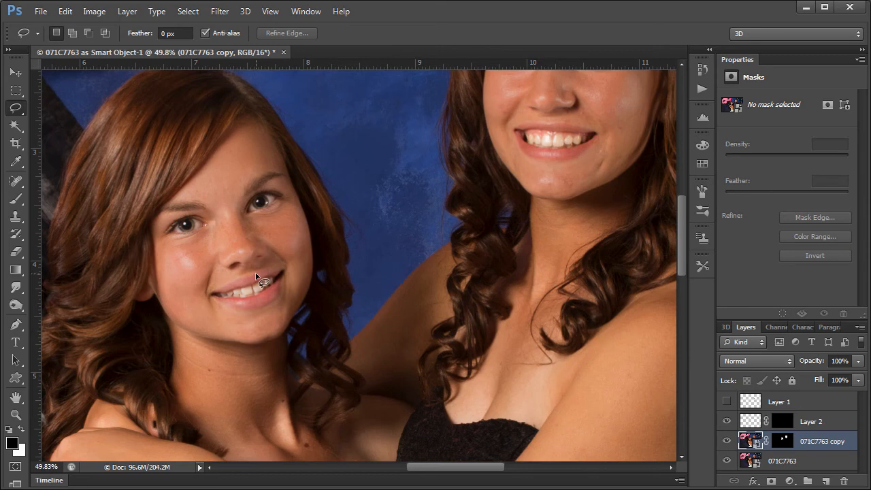
mouse_move(256, 276)
mouse_down()
mouse_move(220, 279)
mouse_move(209, 302)
mouse_move(254, 308)
mouse_move(278, 297)
mouse_move(285, 277)
mouse_move(256, 276)
mouse_up()
drag(544, 170, 495, 246)
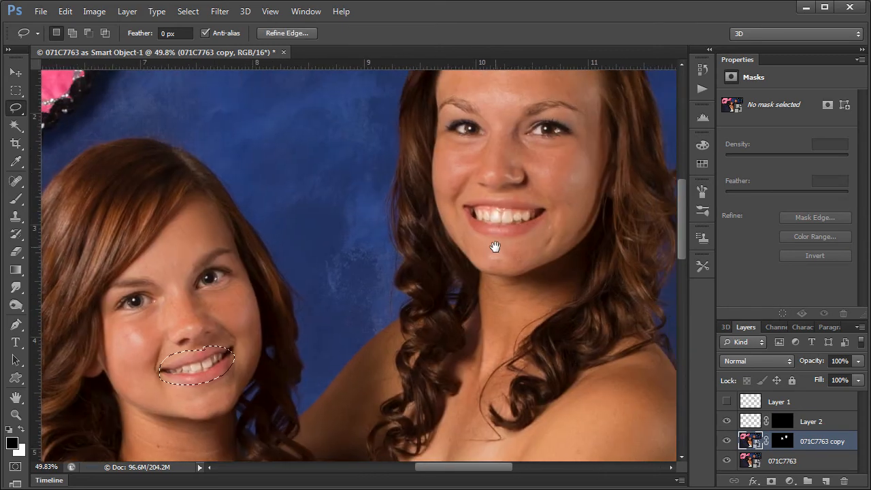
key(shift)
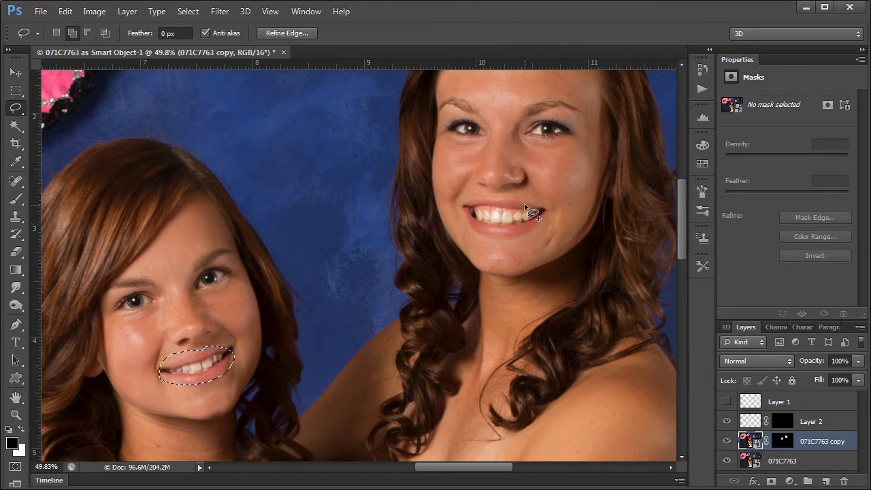
mouse_move(498, 196)
mouse_down()
mouse_move(468, 202)
mouse_move(466, 224)
mouse_move(489, 237)
mouse_move(531, 238)
mouse_move(545, 219)
mouse_move(504, 198)
mouse_up()
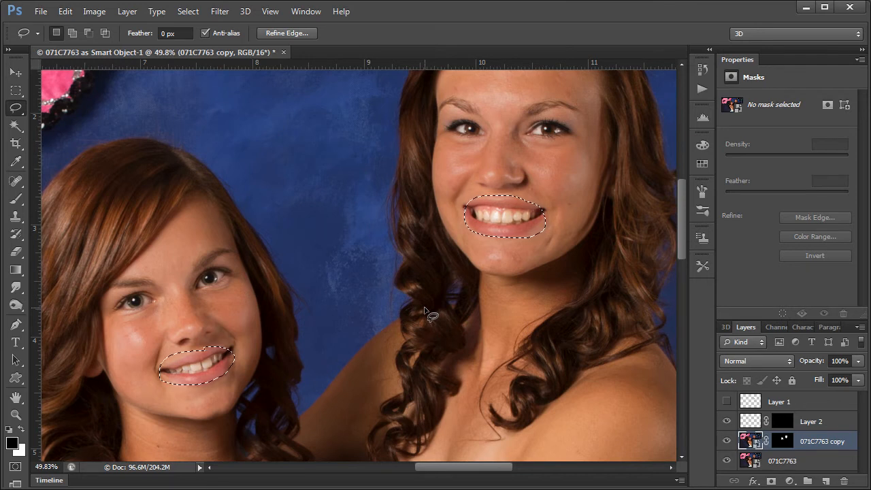
key(ctrl+j)
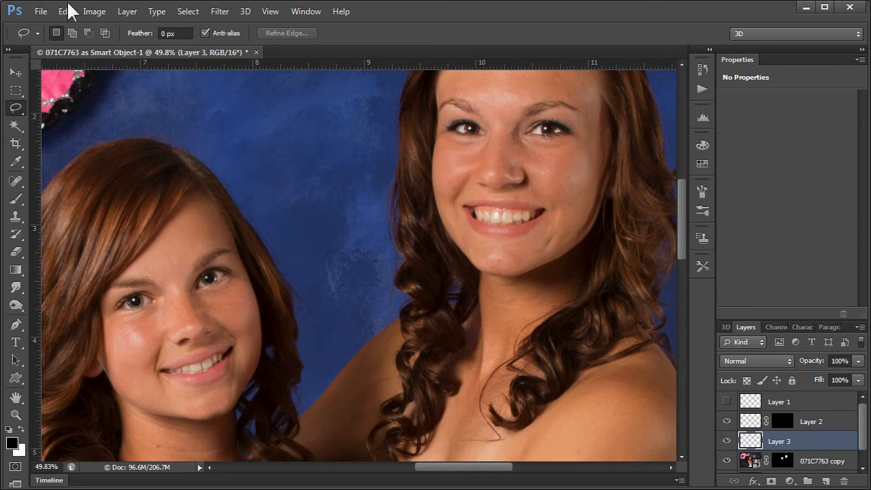
Apply a Hue/Saturation adjustment with saturation -26 to the mouths on Layer 3
click(96, 12)
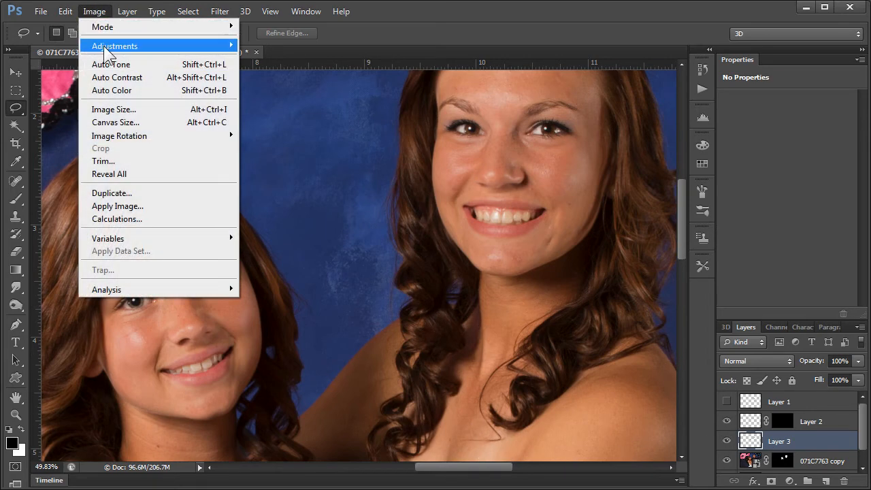
mouse_move(228, 45)
click(278, 116)
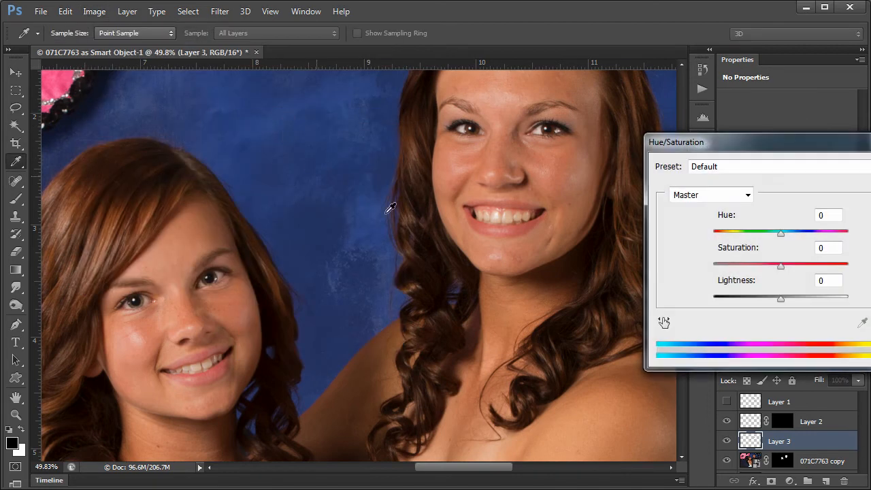
drag(784, 266, 763, 265)
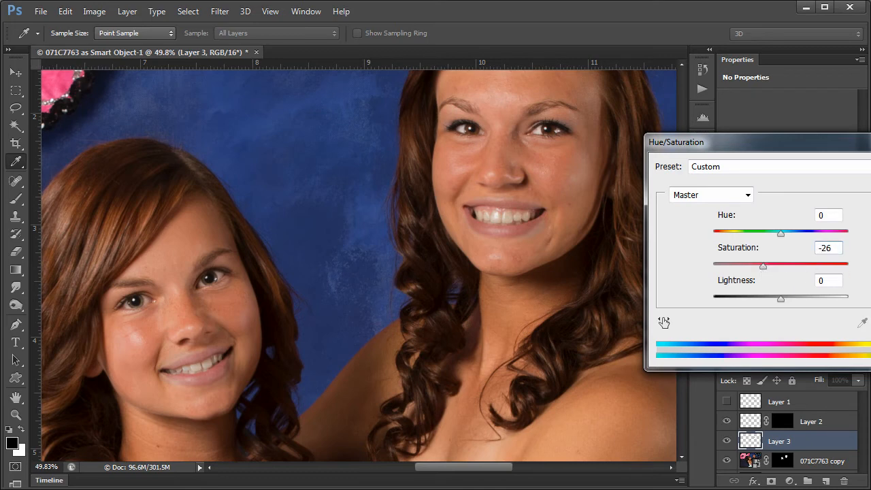
key(Return)
Apply a Brightness/Contrast adjustment with brightness 20 to the mouths on Layer 3
click(94, 12)
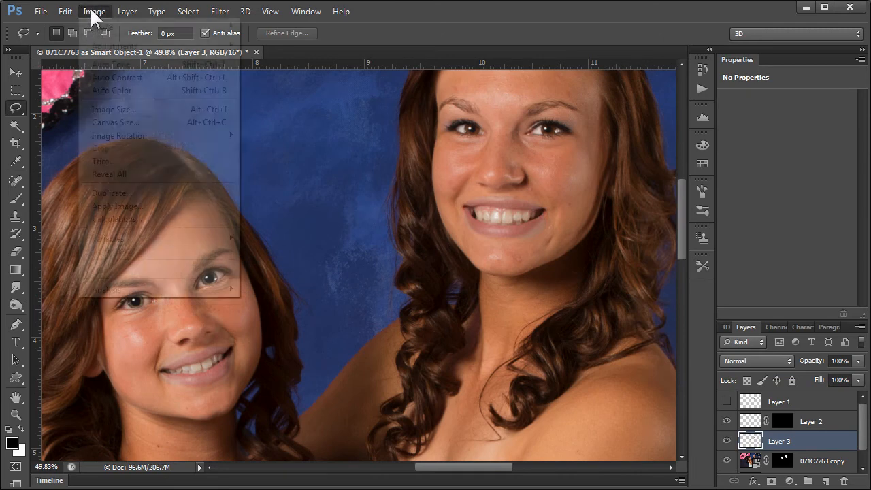
mouse_move(147, 47)
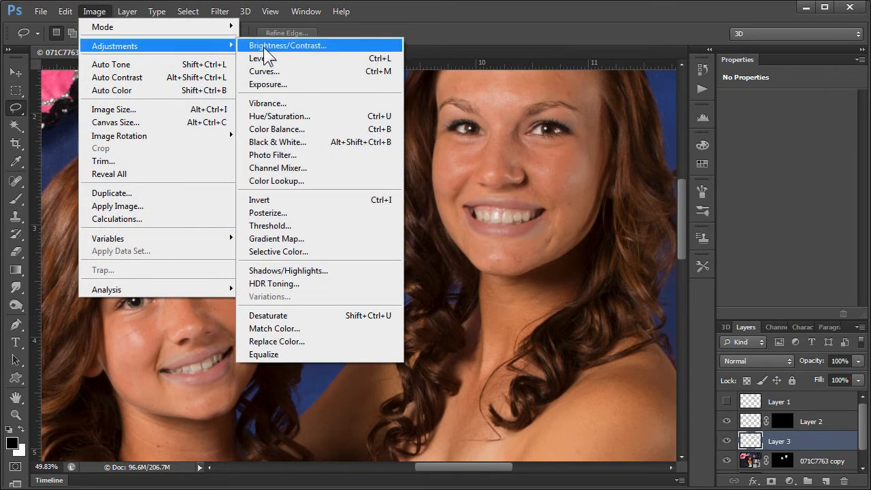
click(249, 47)
drag(634, 113, 643, 111)
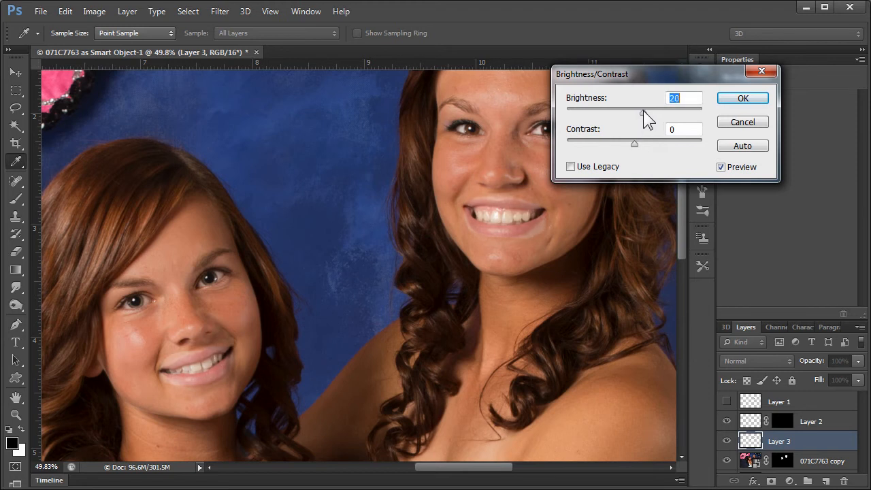
click(740, 102)
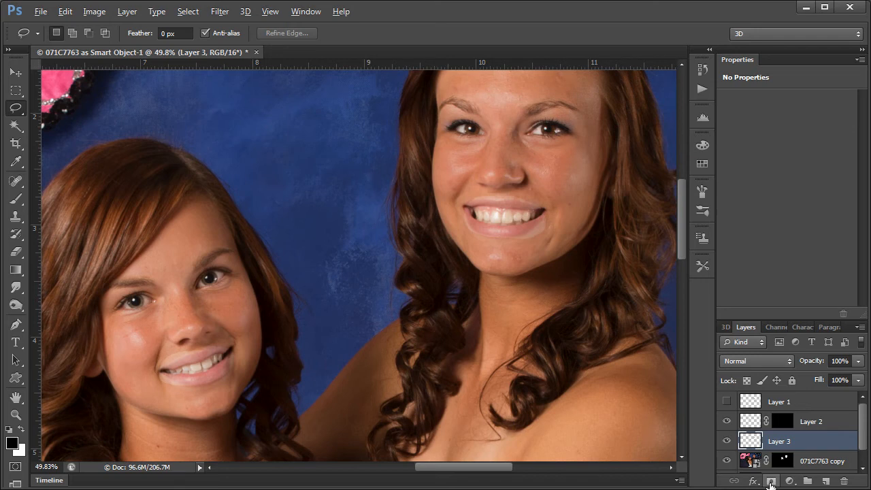
Add a black mask to Layer 3 and reveal both girls' teeth with a white brush at 100% opacity, size 22
alt+click(771, 481)
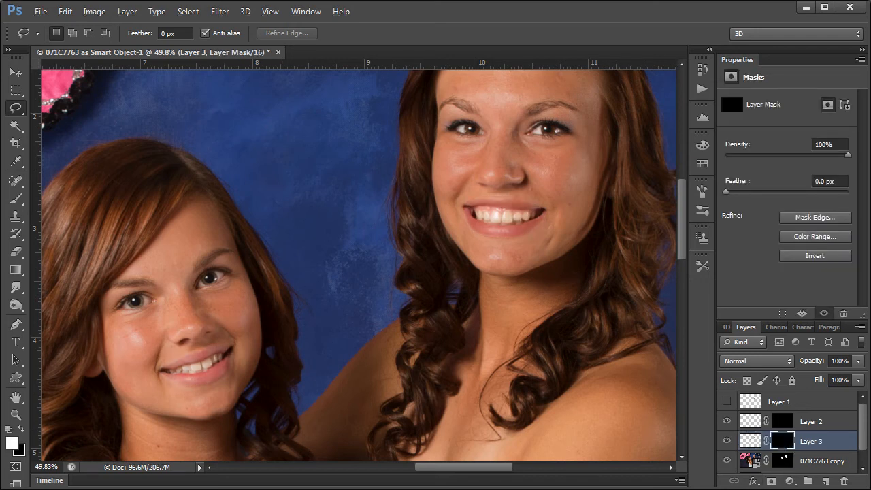
click(22, 198)
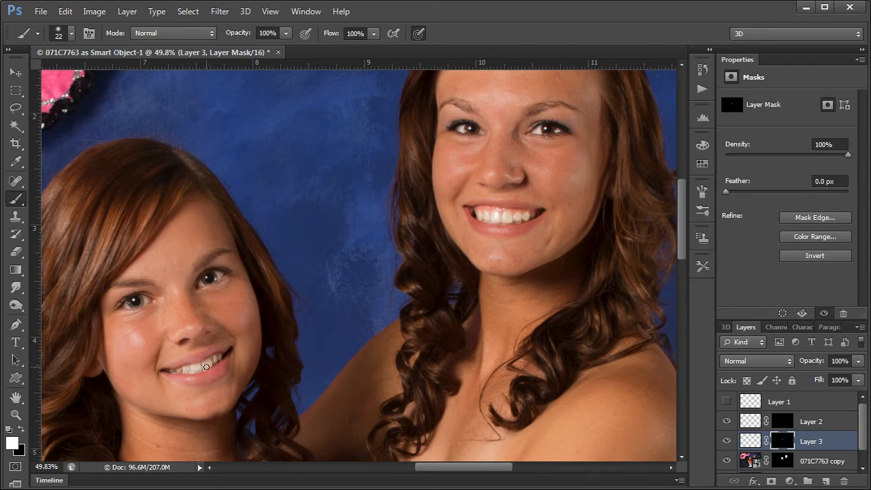
Refine the Layer 3 mask around the shorter girl's teeth using the red overlay, painting the narrow corner tooth with a size 4 brush
key(x)
key(backslash)
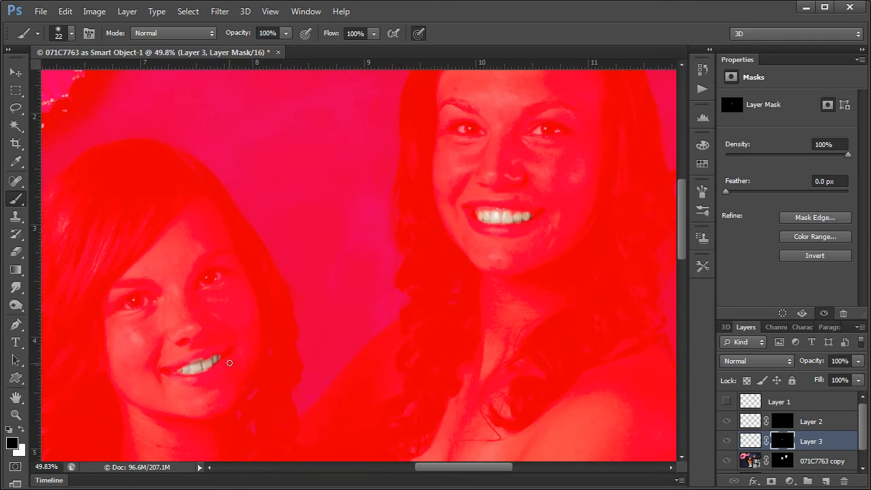
key(x)
key(z)
mouse_move(230, 363)
mouse_down()
mouse_move(227, 354)
mouse_move(257, 347)
mouse_move(214, 356)
mouse_up()
key(b)
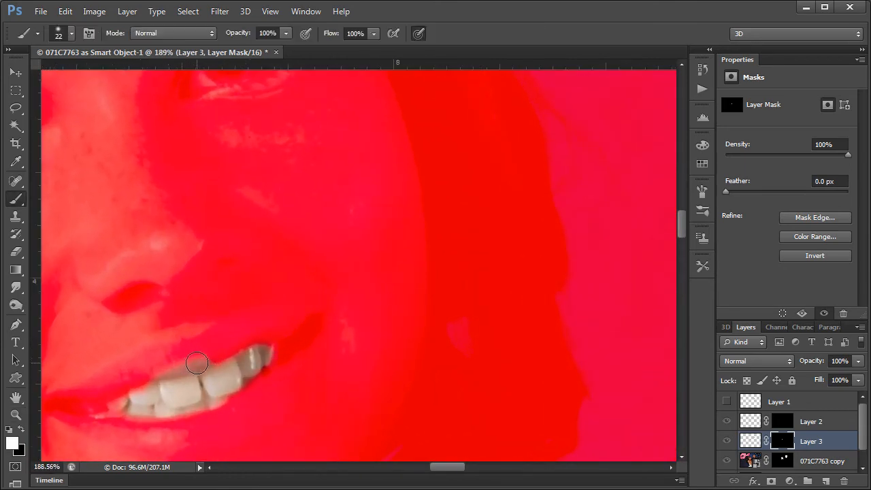
key(x)
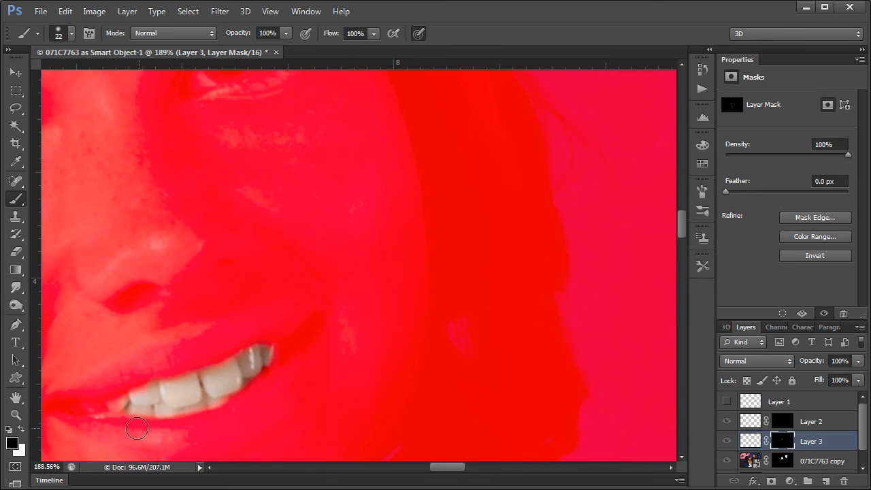
key(x)
drag(123, 407, 108, 407)
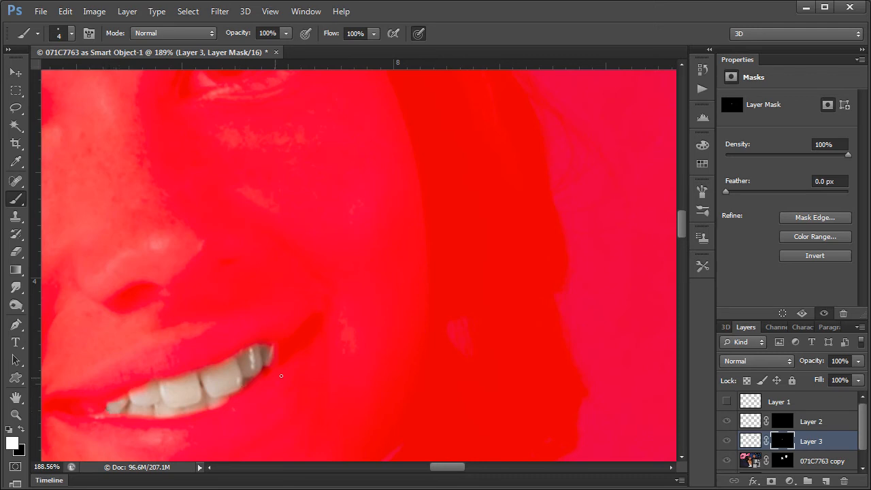
Clean up the Layer 3 mask around the taller girl's teeth and gums with a size 22 brush, and hide the red overlay
drag(304, 371, 54, 445)
mouse_move(463, 352)
mouse_down()
mouse_move(303, 374)
mouse_move(347, 419)
mouse_move(506, 319)
mouse_up()
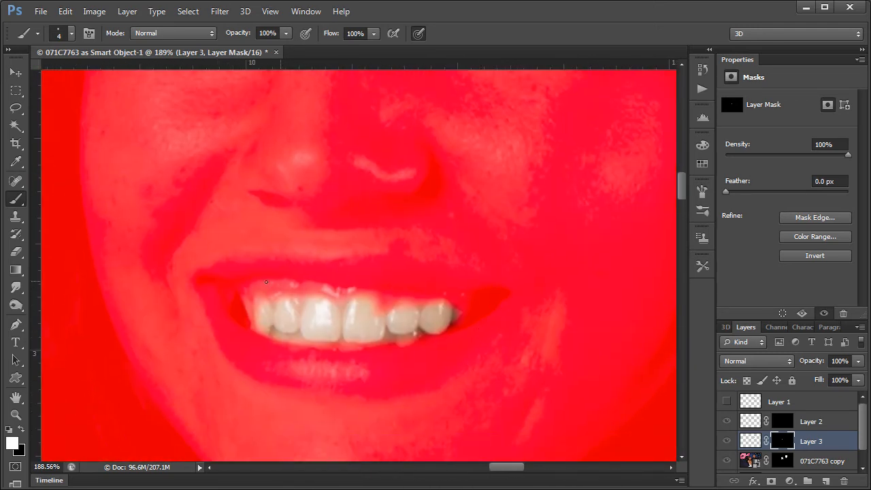
key(x)
mouse_move(276, 357)
mouse_down()
mouse_move(293, 357)
mouse_move(283, 355)
mouse_up()
drag(254, 291, 396, 288)
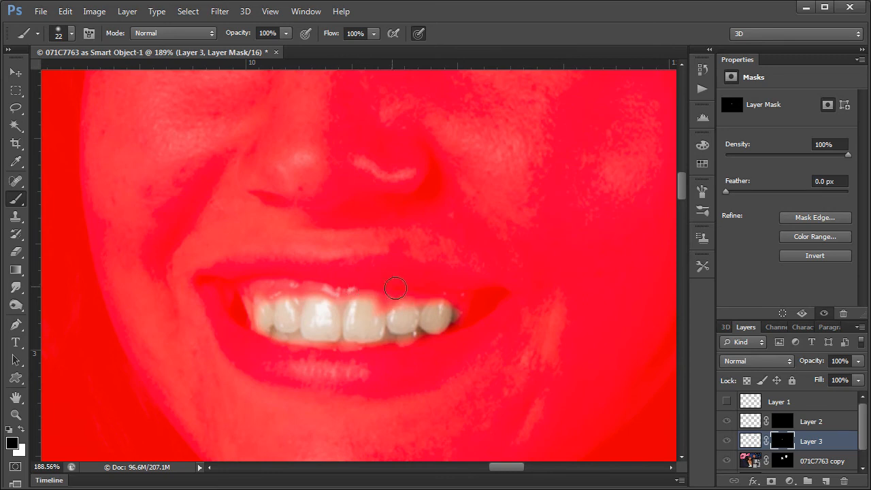
key(x)
mouse_move(369, 315)
mouse_down()
mouse_move(282, 325)
mouse_move(265, 320)
mouse_move(265, 309)
mouse_move(263, 319)
mouse_move(340, 338)
mouse_move(393, 338)
mouse_up()
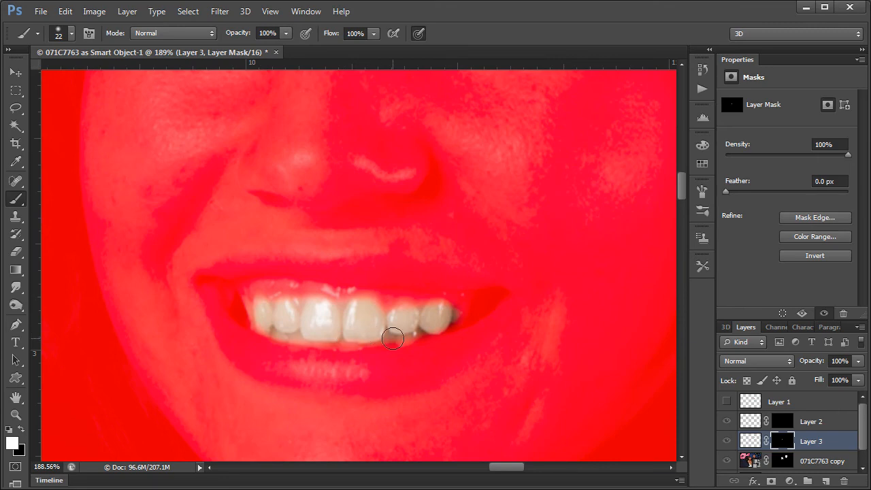
key(backslash)
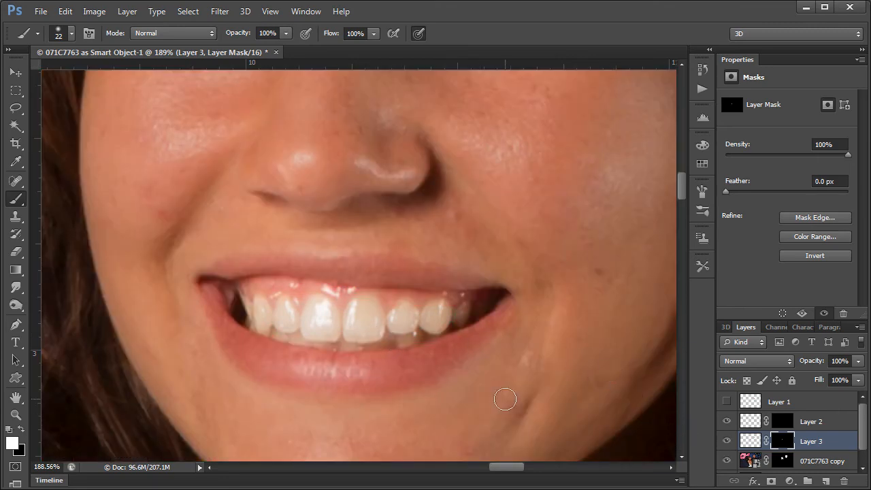
Compare both smiles before and after the teeth whitening by toggling Layer 3 with both faces in view
key(ctrl+space)
drag(430, 405, 338, 413)
key(space)
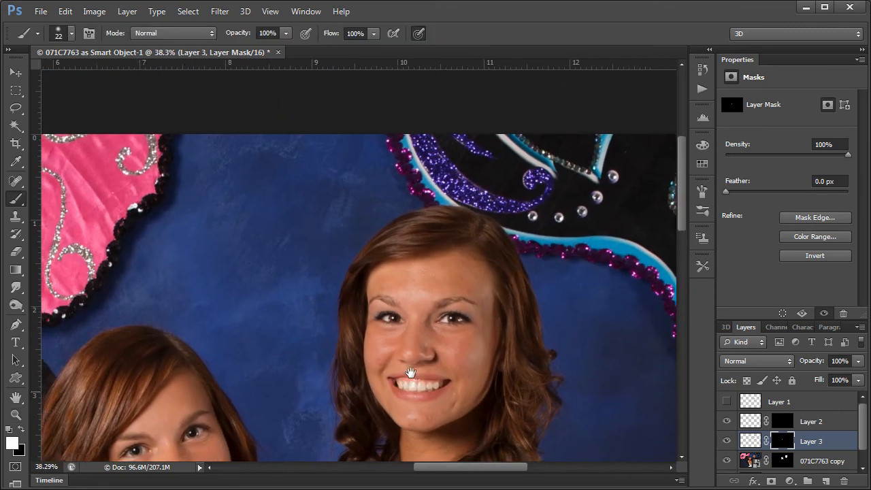
drag(410, 373, 462, 231)
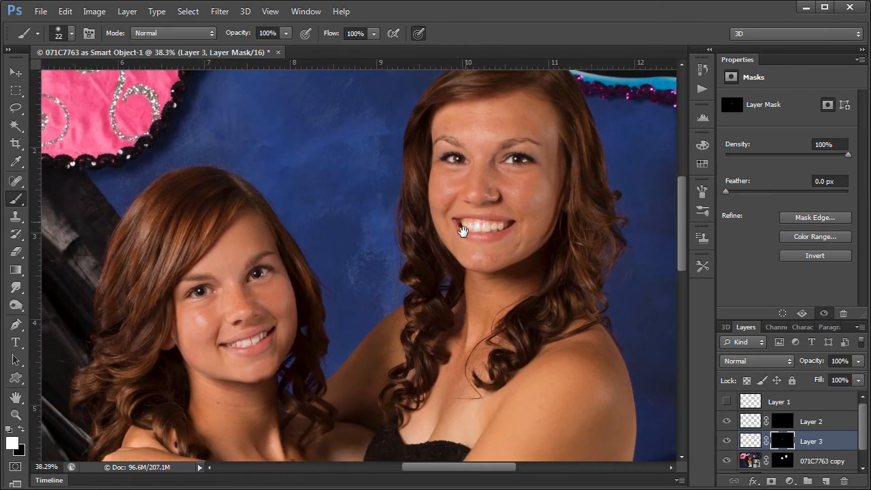
click(727, 441)
click(727, 440)
click(727, 441)
click(727, 441)
Lower Layer 3's opacity to 63%, toggling the layer to judge the strength of the teeth whitening
click(858, 360)
drag(856, 377, 792, 382)
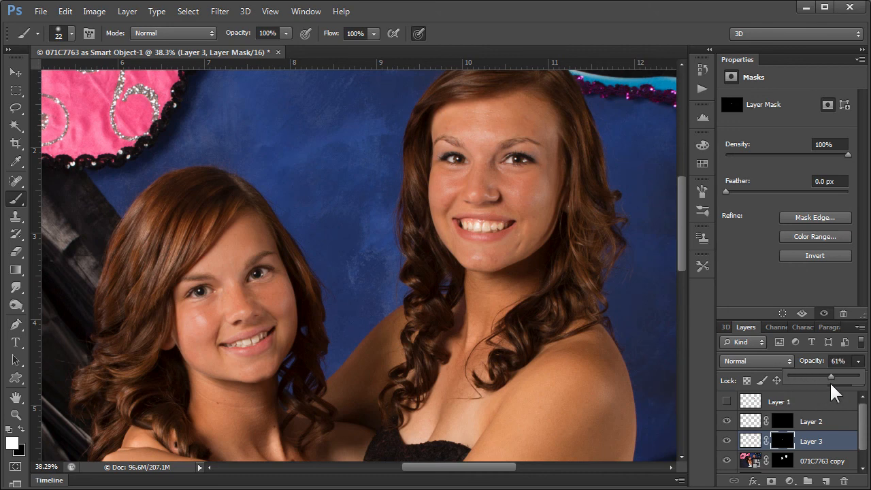
click(726, 441)
click(726, 441)
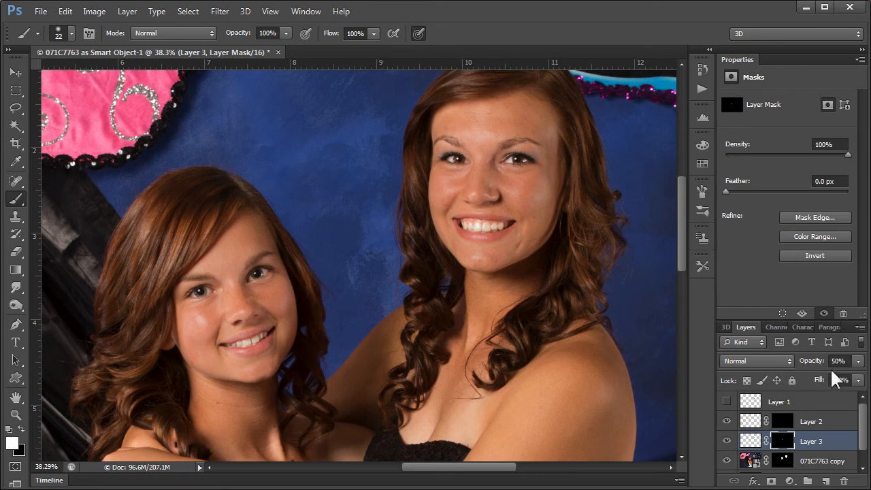
click(859, 362)
mouse_move(826, 381)
mouse_down()
mouse_move(844, 381)
mouse_move(835, 381)
mouse_up()
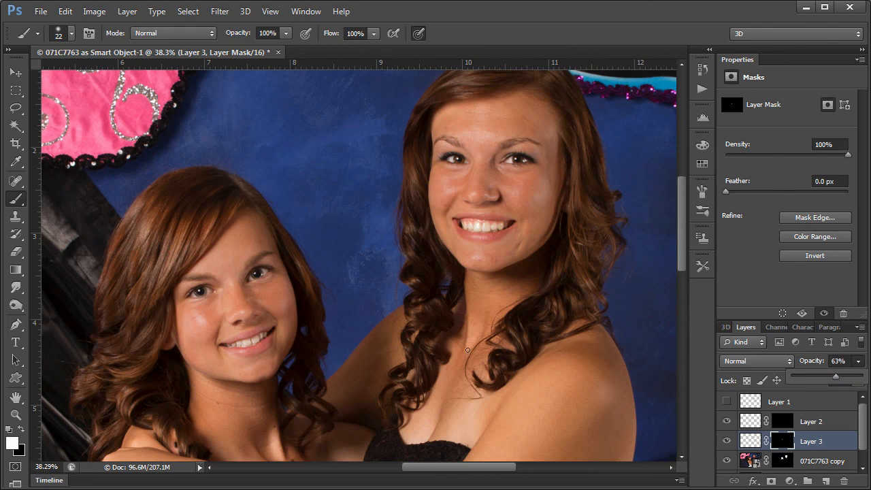
Save the retouched document and switch back to the Lightroom library
scroll(401, 336, down, 4)
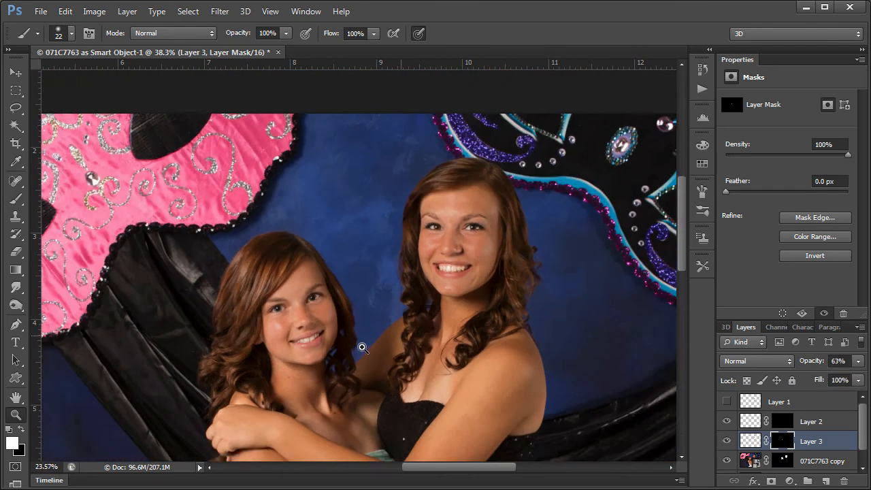
key(ctrl+s)
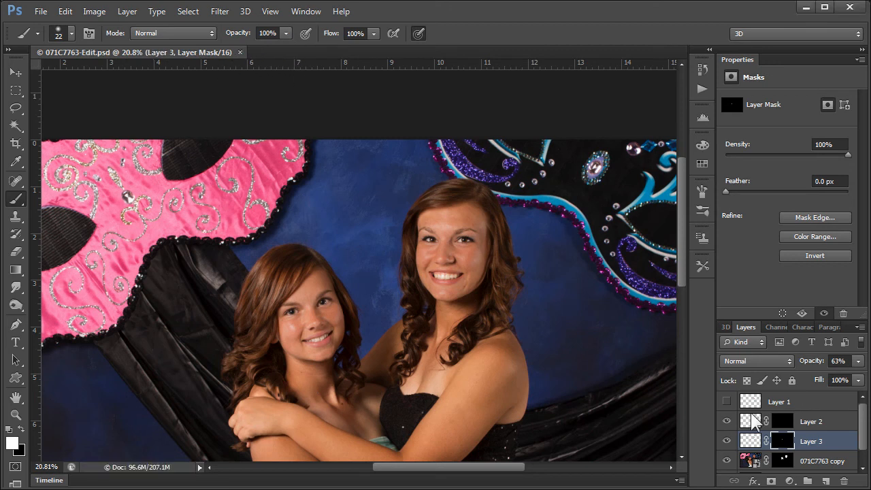
click(805, 7)
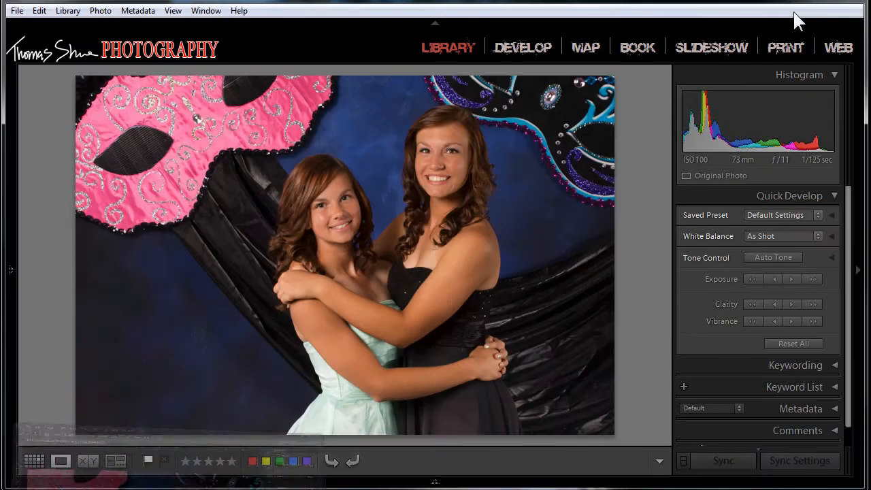
Examine the shorter girl's eyes, skin and teeth close up in the Lightroom photo
click(349, 218)
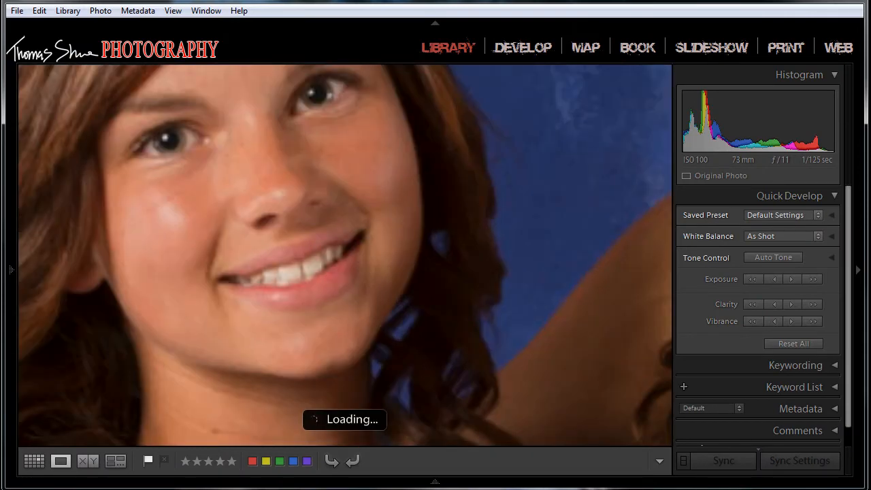
drag(306, 202, 296, 278)
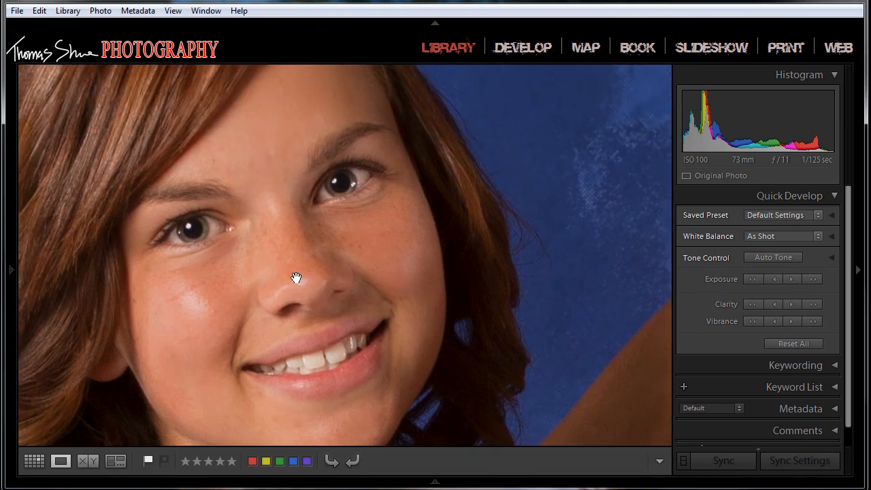
Examine the taller girl's retouched eyes, skin and teeth close up, then return to the shorter girl's face
drag(288, 307, 282, 264)
drag(385, 222, 190, 241)
drag(584, 228, 233, 384)
drag(312, 304, 347, 403)
drag(431, 271, 410, 329)
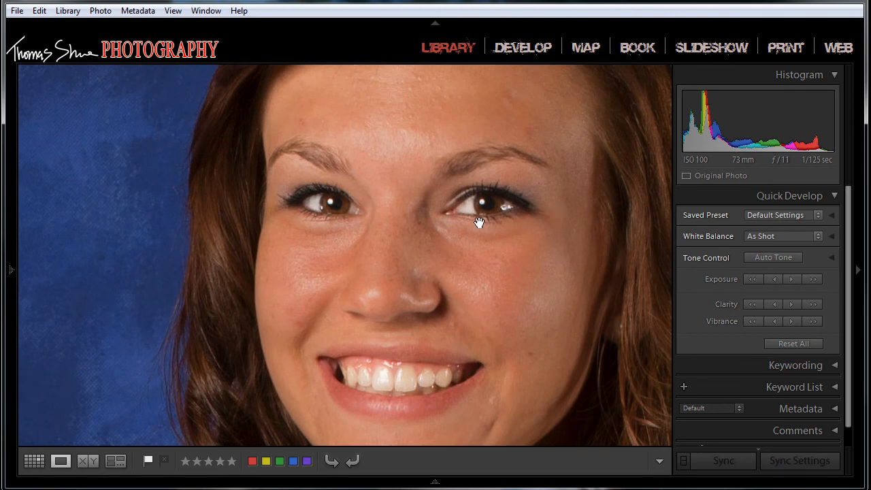
drag(430, 349, 630, 247)
drag(330, 320, 428, 273)
drag(124, 350, 240, 269)
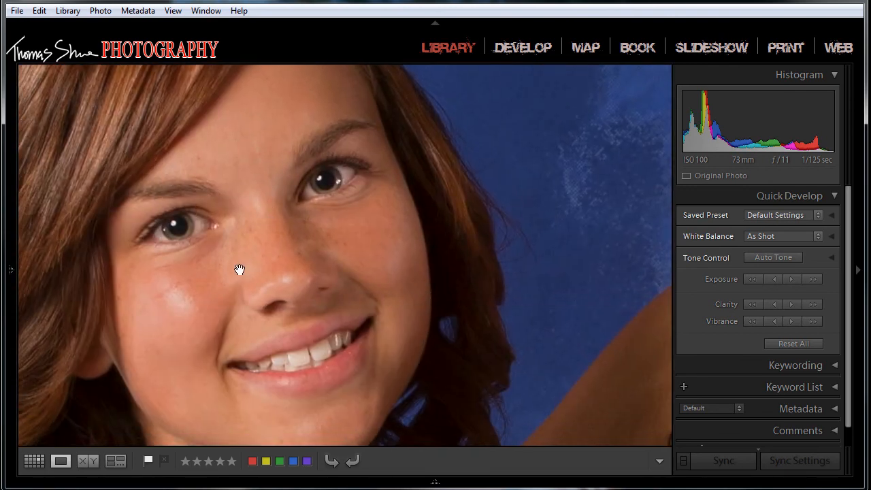
Switch to the unretouched version of the photo and inspect both girls' faces close up
click(240, 270)
key(Right)
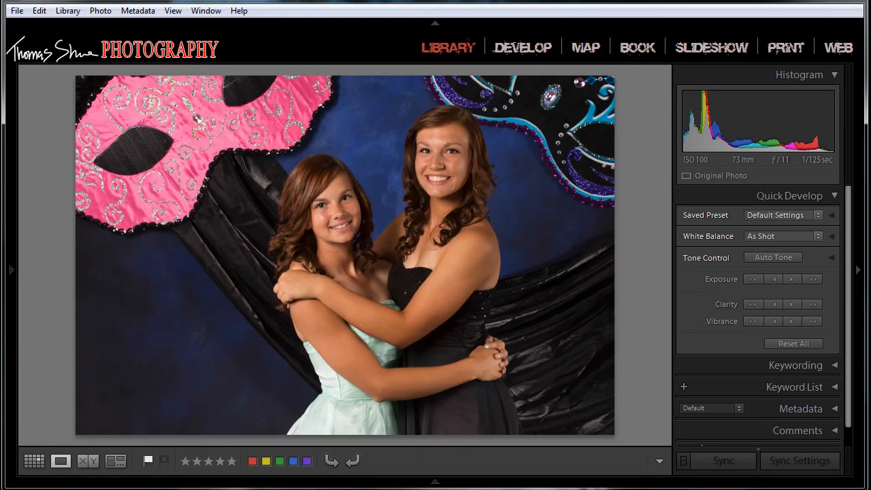
click(419, 182)
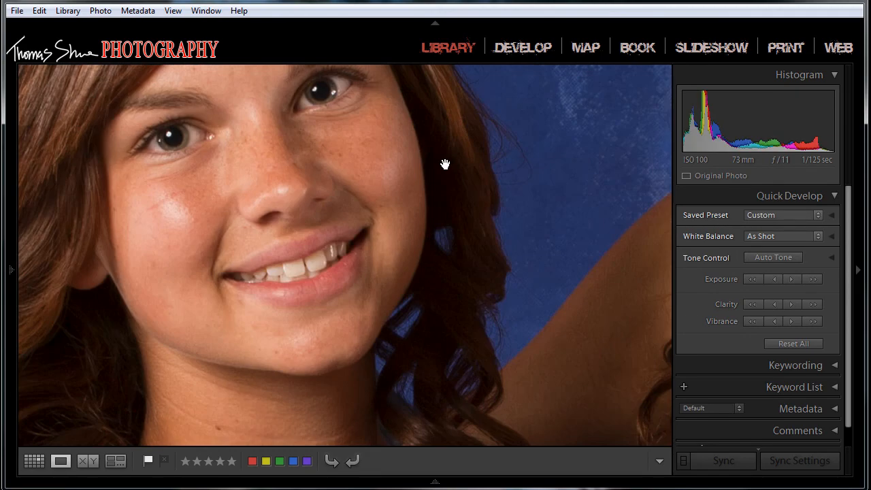
drag(443, 163, 178, 388)
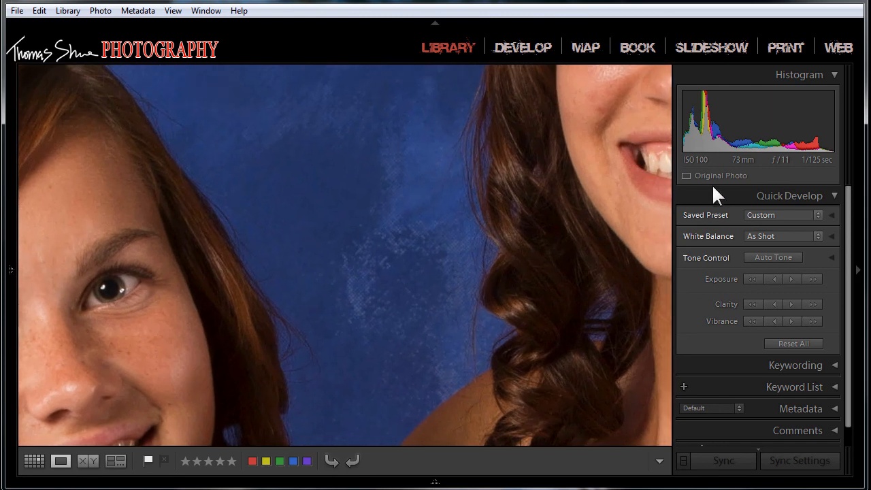
drag(604, 179, 396, 311)
drag(399, 243, 321, 264)
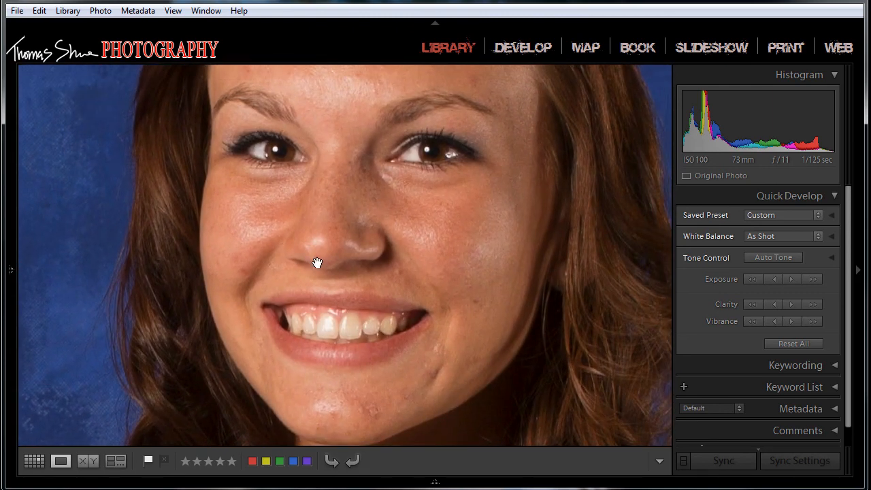
Compare the girls' faces between the retouched and unretouched versions close up, finishing on the full retouched photo
key(Right)
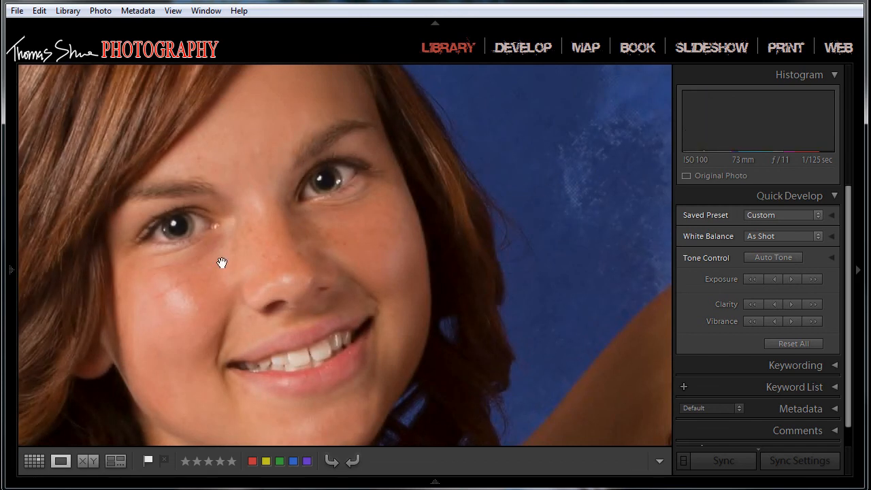
key(Right)
drag(346, 232, 428, 301)
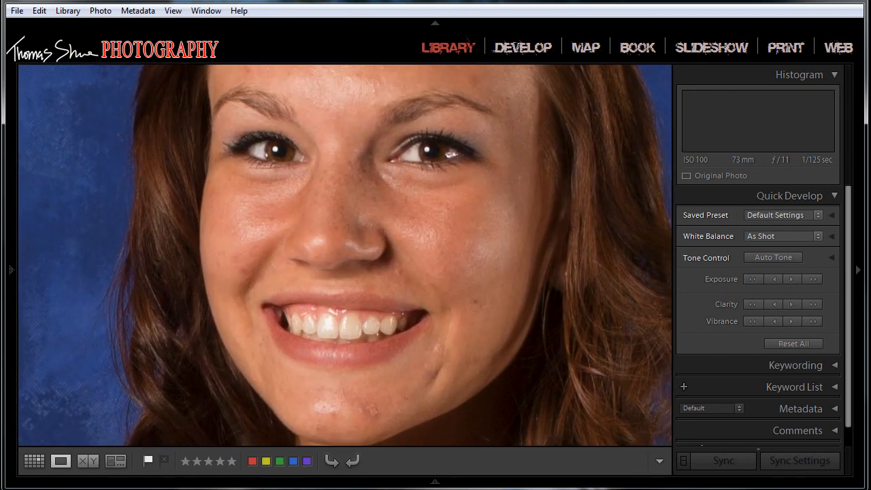
key(Right)
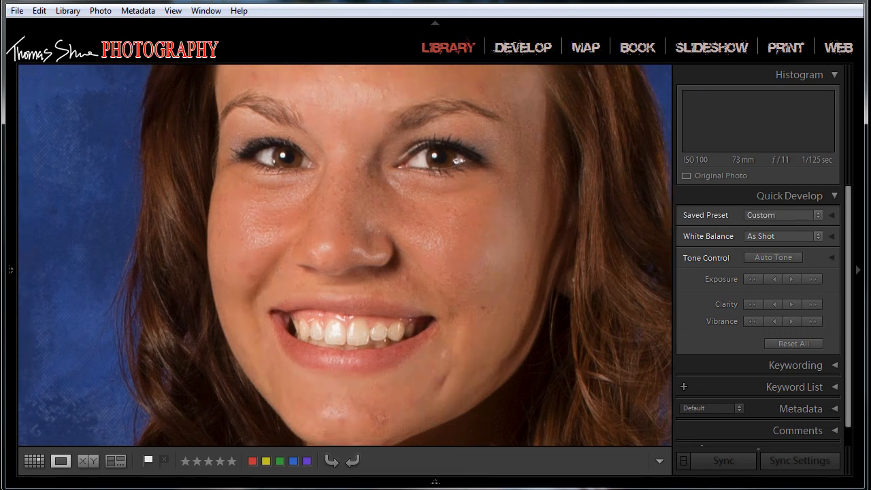
drag(346, 318, 391, 285)
click(392, 285)
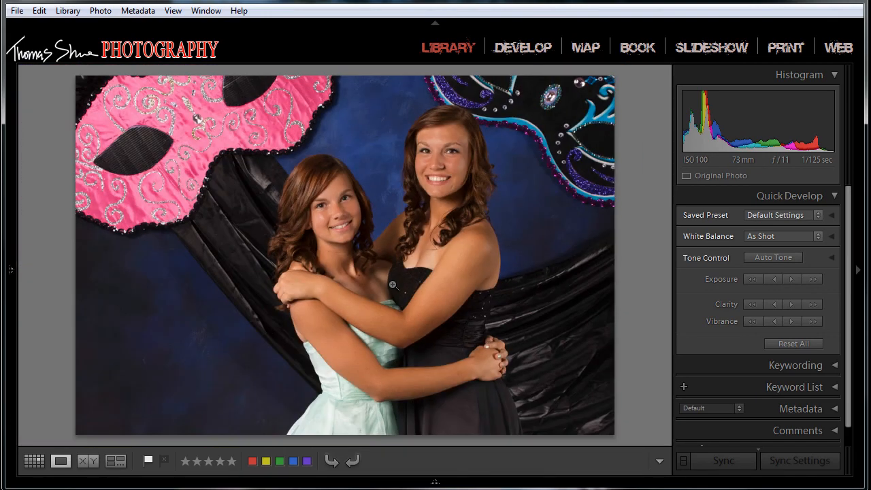